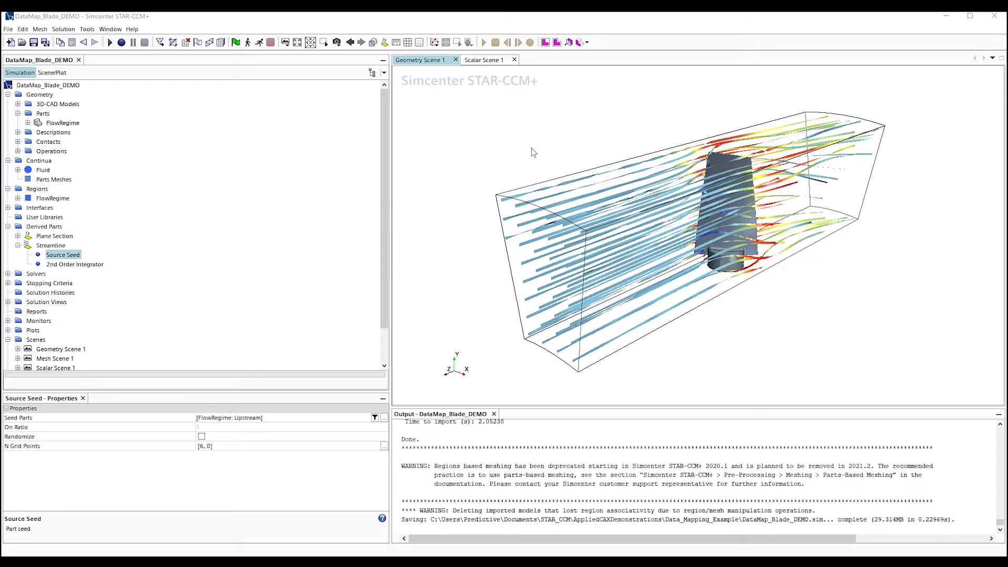
# - Show Scalar Scene 1 with the pressure-contoured blade and open the File > Import menu
pyautogui.click(498, 61)
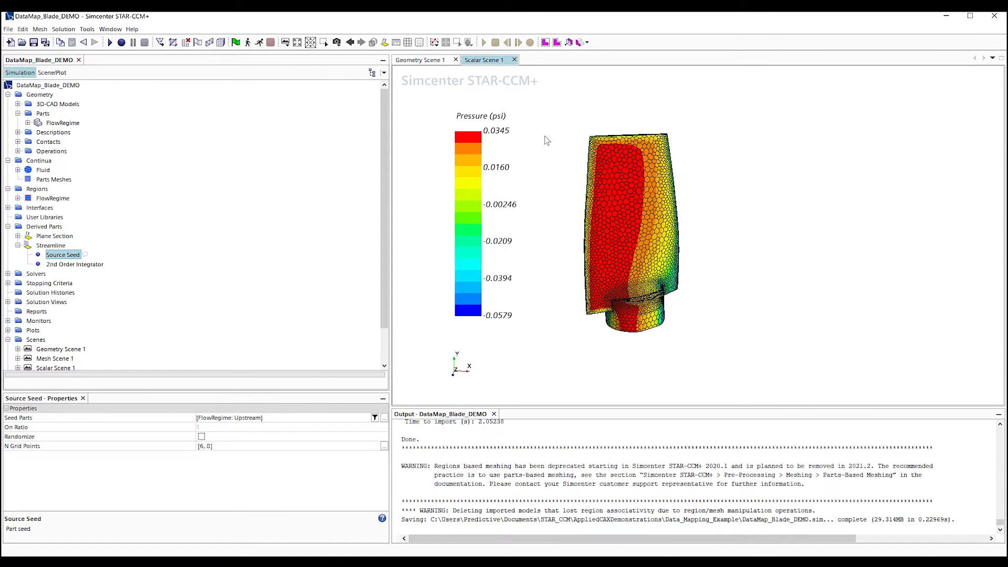
pyautogui.click(7, 29)
pyautogui.moveTo(57, 171)
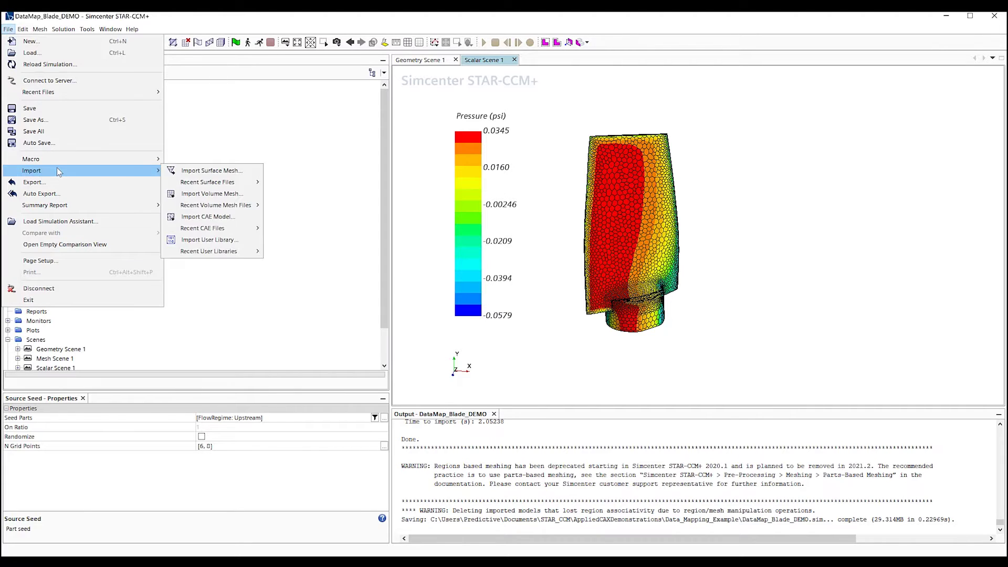
# - Import TurbineBlade_Mesh.dat as a CAE model with units set to inches
pyautogui.click(214, 220)
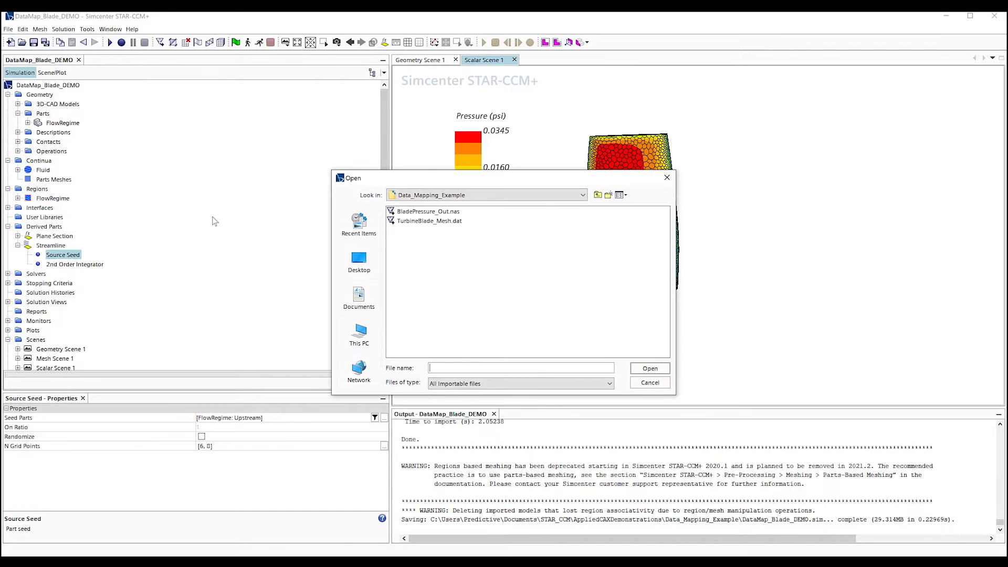
pyautogui.click(452, 221)
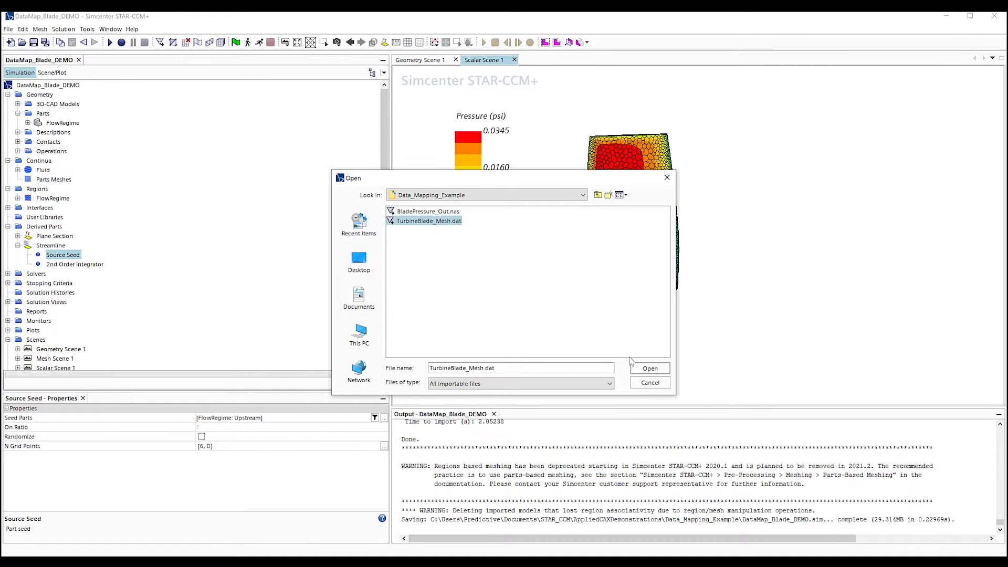
pyautogui.click(643, 368)
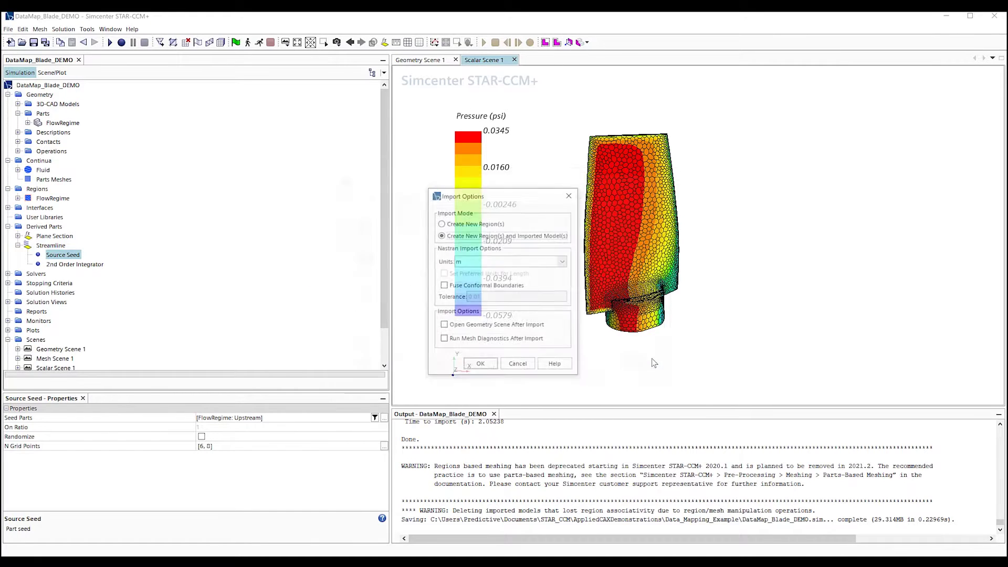
pyautogui.click(514, 263)
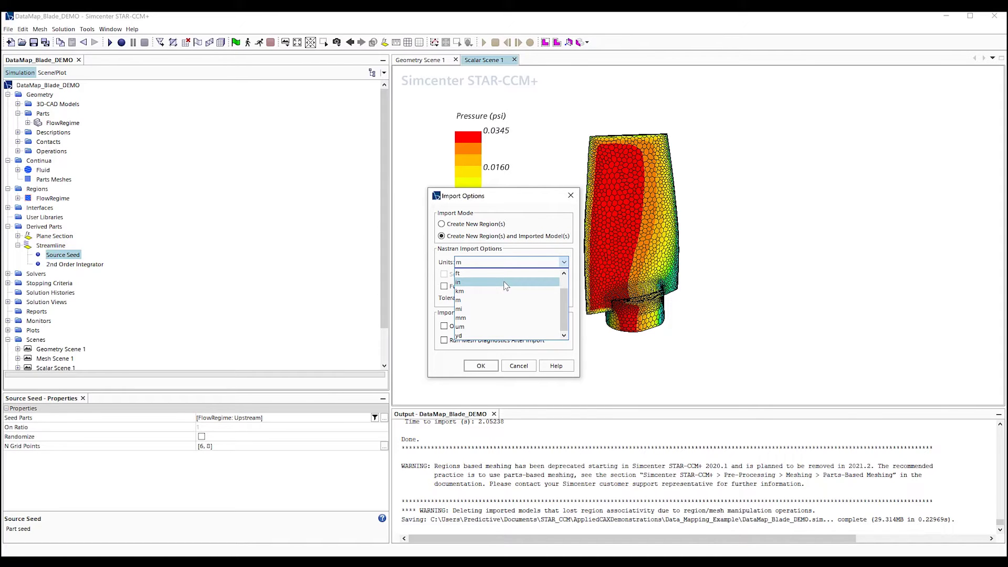
pyautogui.click(505, 283)
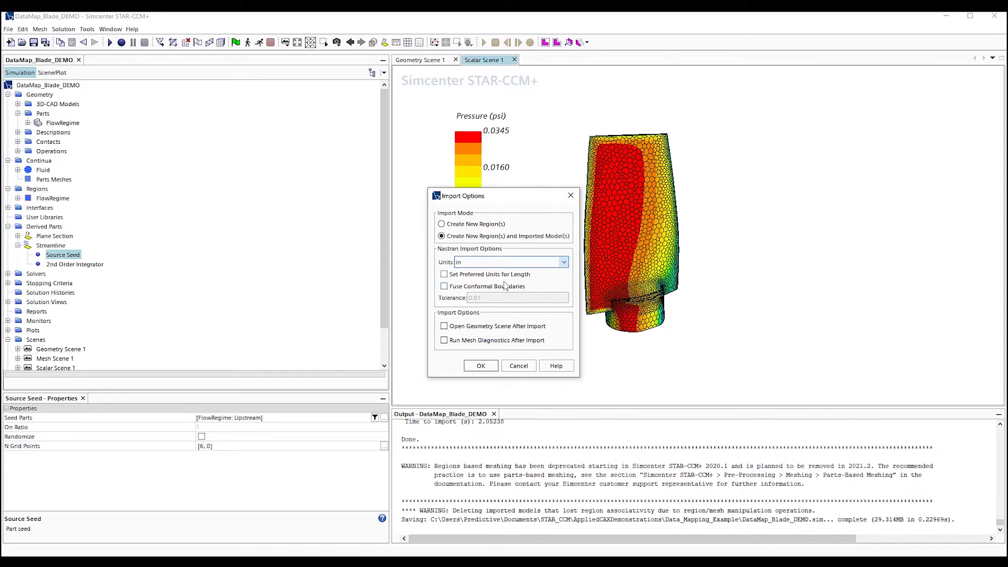
pyautogui.click(480, 365)
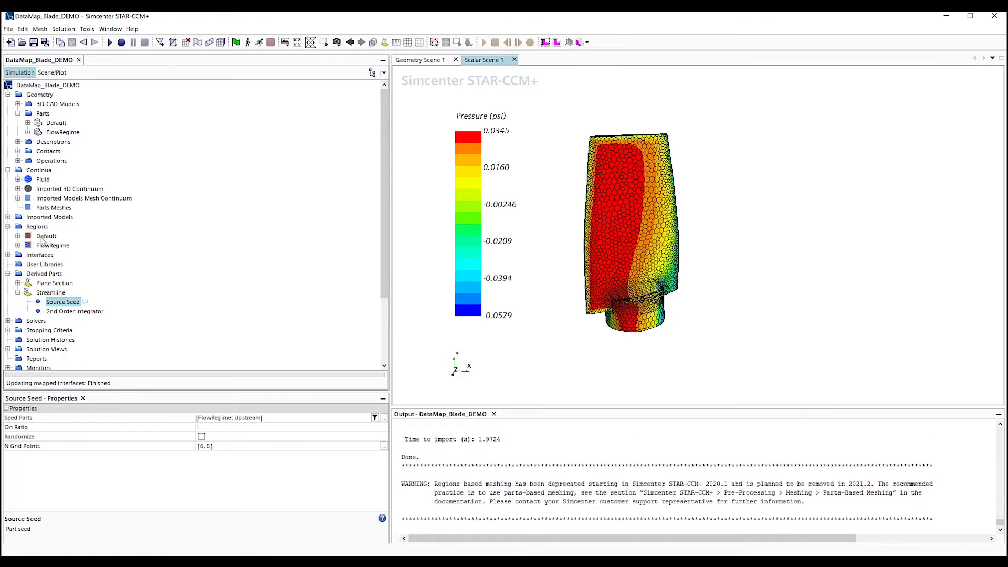
# - Add the imported model's Default free surface to the Mapped Pressure displayer's parts
pyautogui.click(7, 216)
pyautogui.click(30, 227)
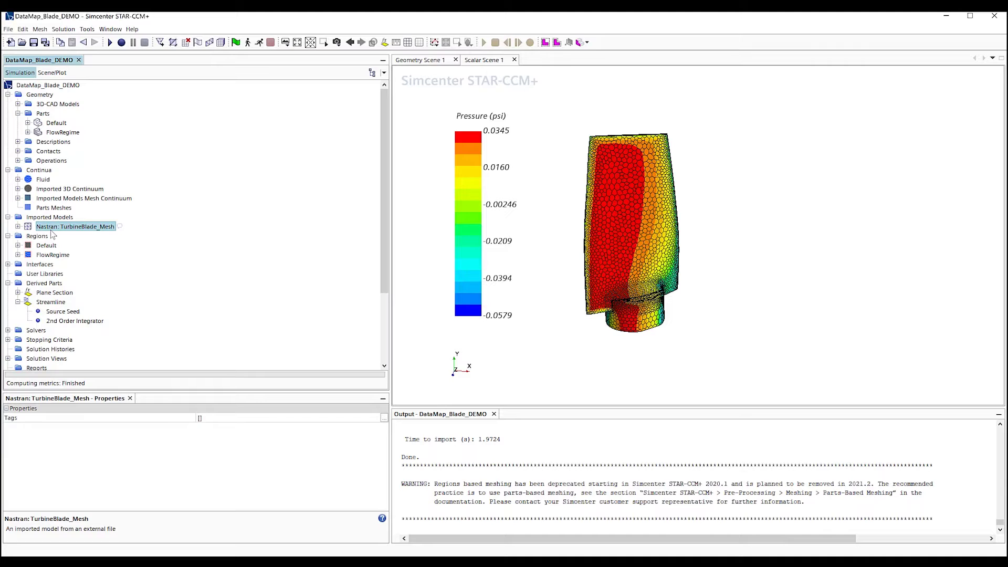
pyautogui.click(52, 72)
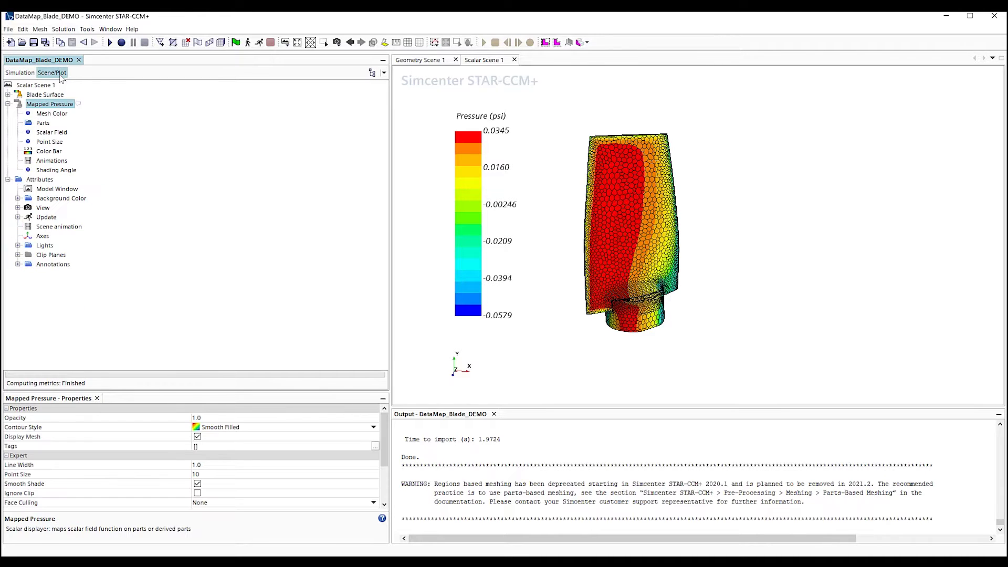
pyautogui.click(44, 123)
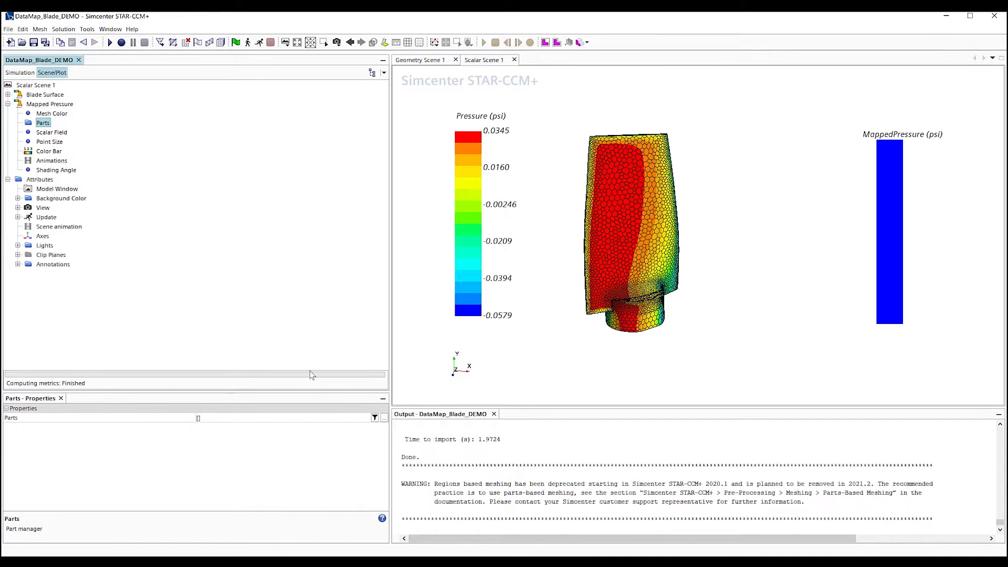
pyautogui.click(384, 418)
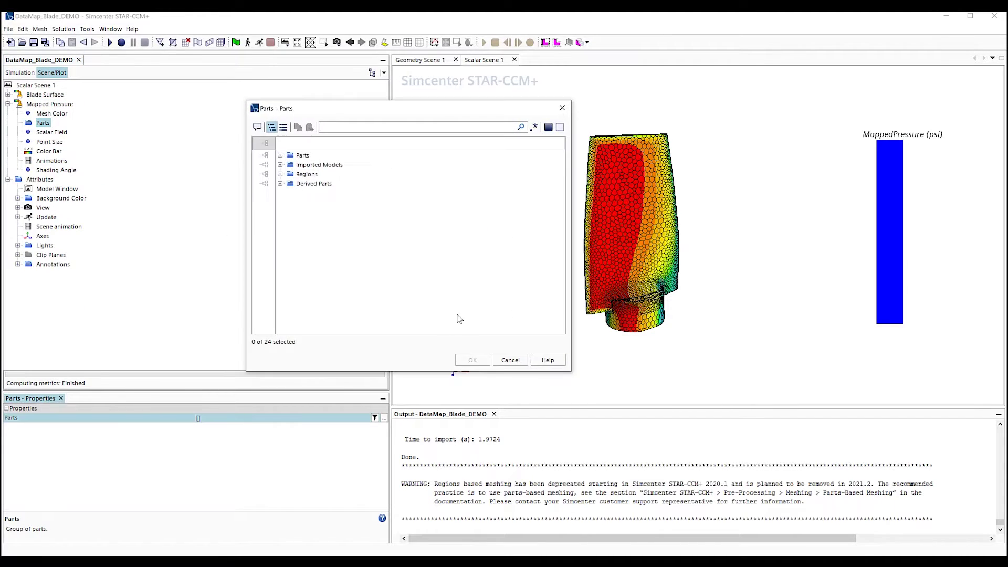
pyautogui.click(280, 165)
pyautogui.click(310, 193)
pyautogui.click(374, 212)
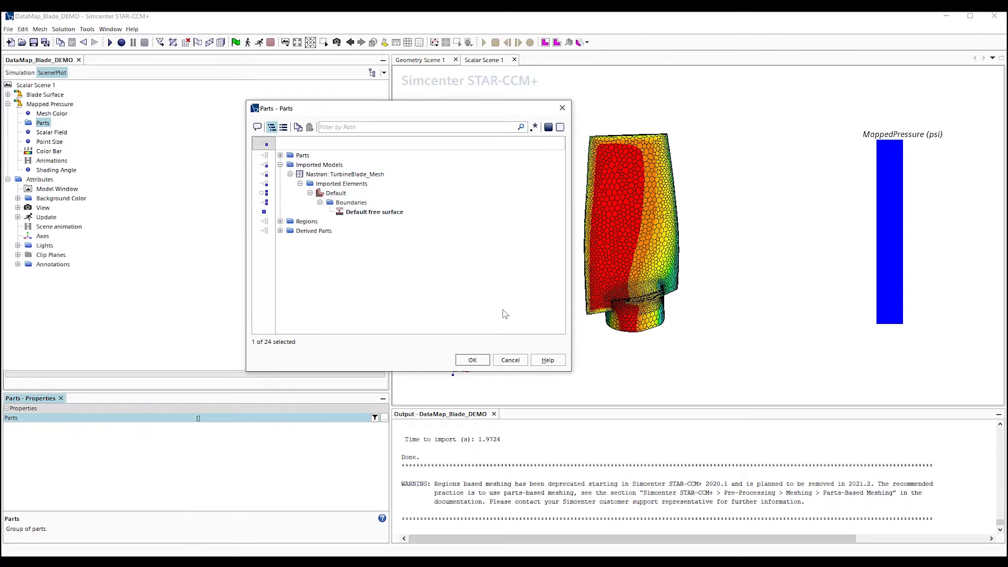
pyautogui.click(479, 361)
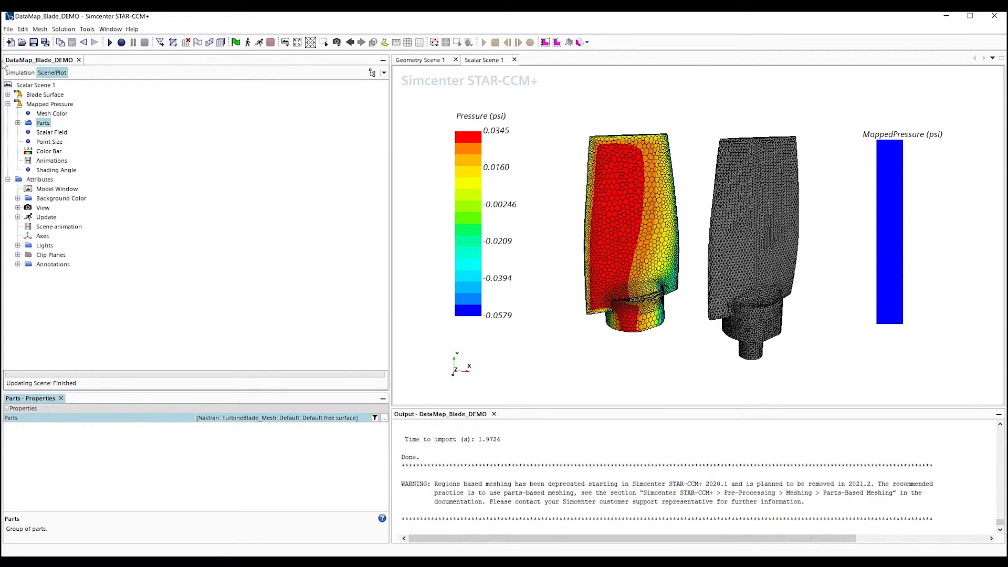
# - Start Map Surface Data on the imported Nastran mesh, targeting the Default free surface
pyautogui.click(17, 73)
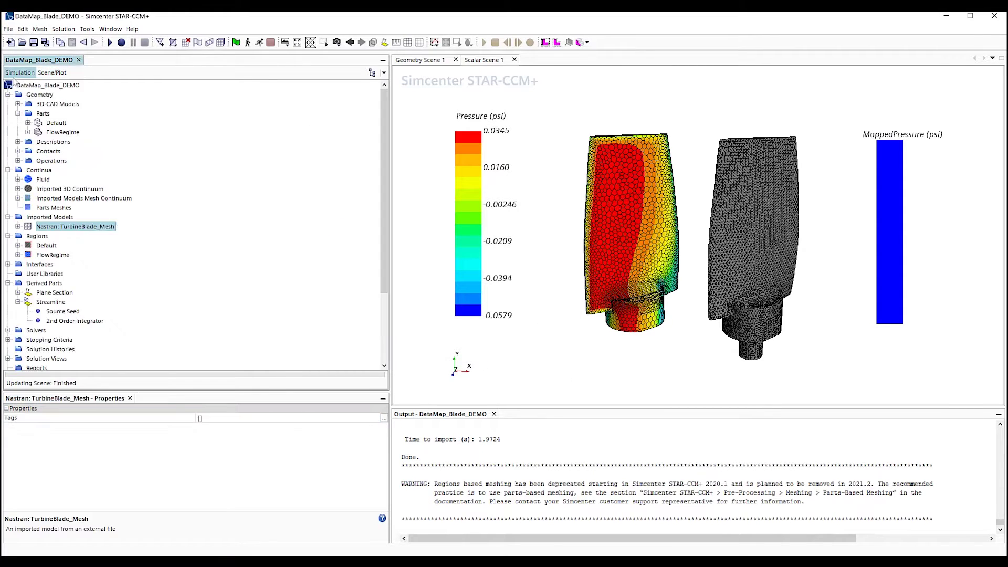
pyautogui.rightClick(86, 231)
pyautogui.moveTo(135, 249)
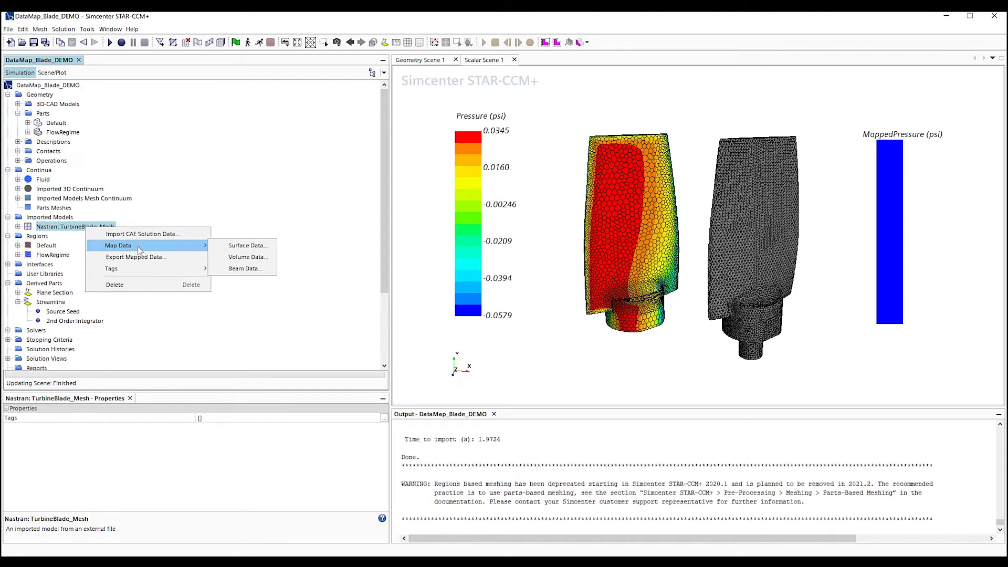
pyautogui.click(227, 253)
pyautogui.click(598, 154)
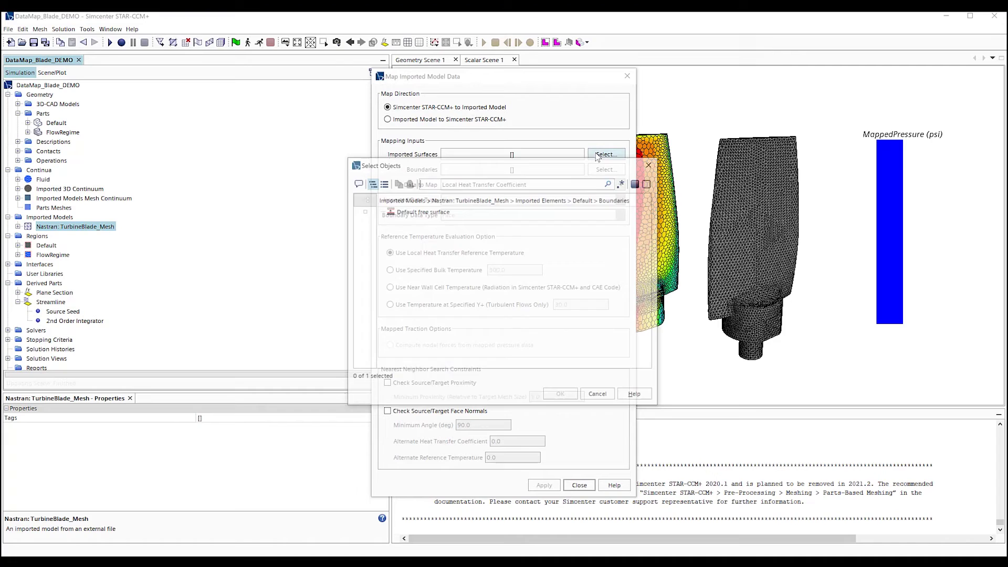
pyautogui.click(429, 211)
pyautogui.click(562, 396)
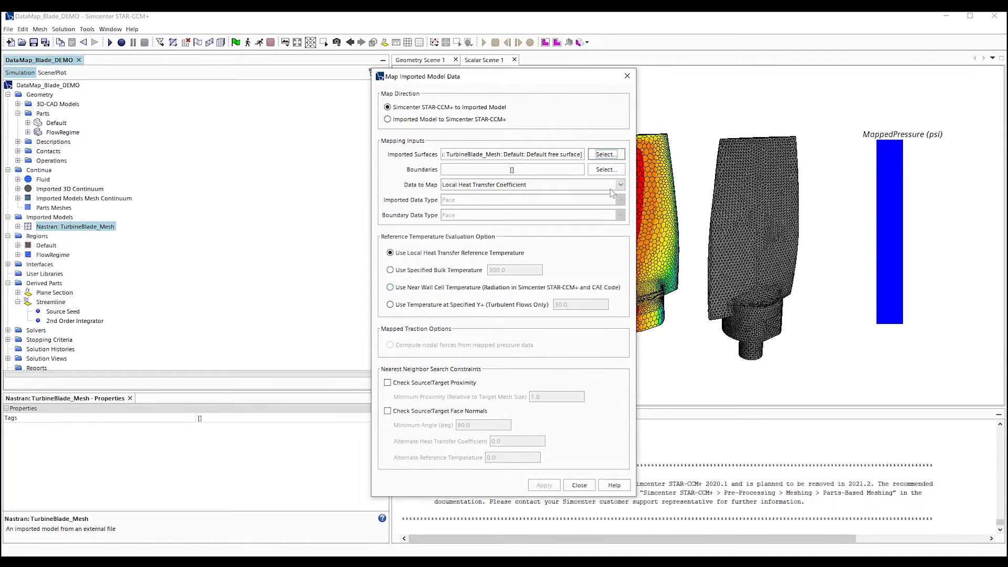
# - Set the FlowRegime Blade and Boss boundaries as the mapping sources
pyautogui.click(607, 168)
pyautogui.click(404, 221)
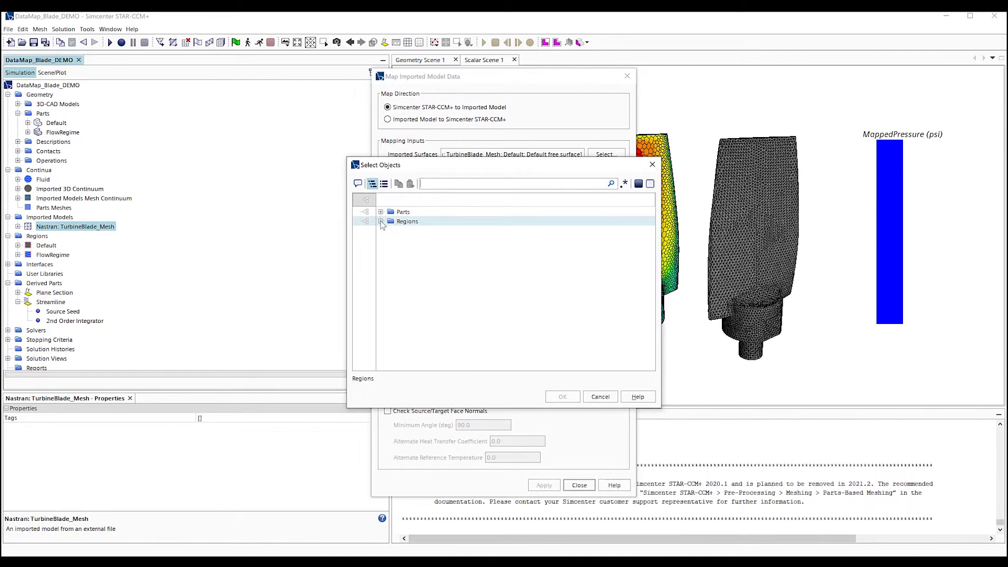
pyautogui.click(380, 221)
pyautogui.click(422, 240)
pyautogui.click(390, 240)
pyautogui.click(434, 259)
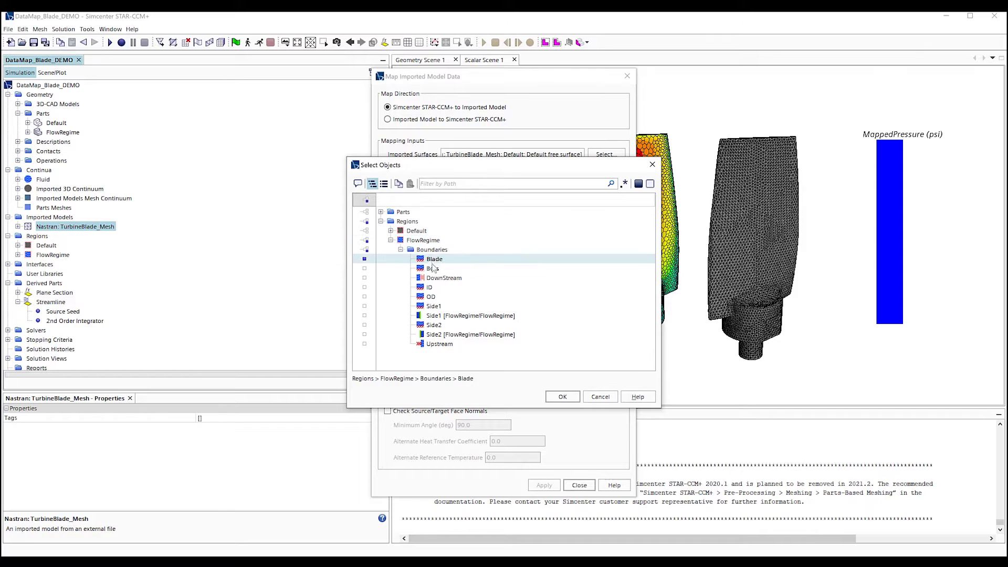
pyautogui.click(432, 268)
pyautogui.click(562, 397)
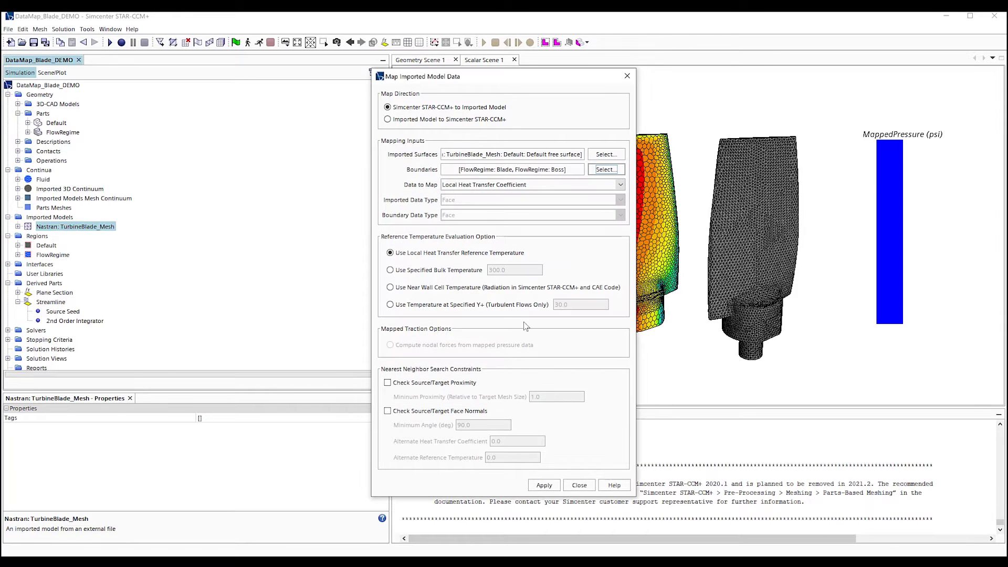
# - Map Pressure with the proximity and face-normals checks enabled, then apply and close
pyautogui.click(486, 185)
pyautogui.click(486, 209)
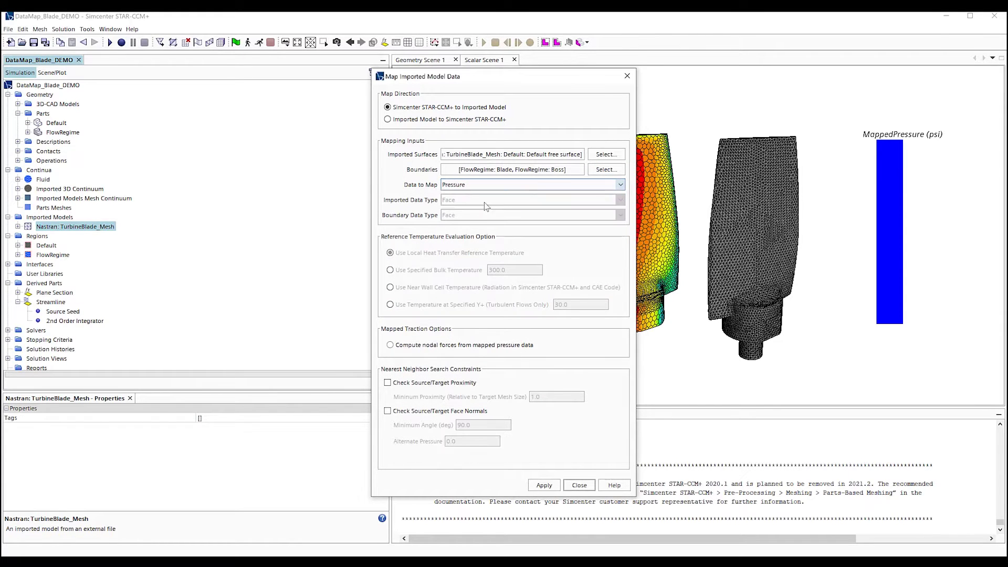
pyautogui.click(438, 384)
pyautogui.click(403, 413)
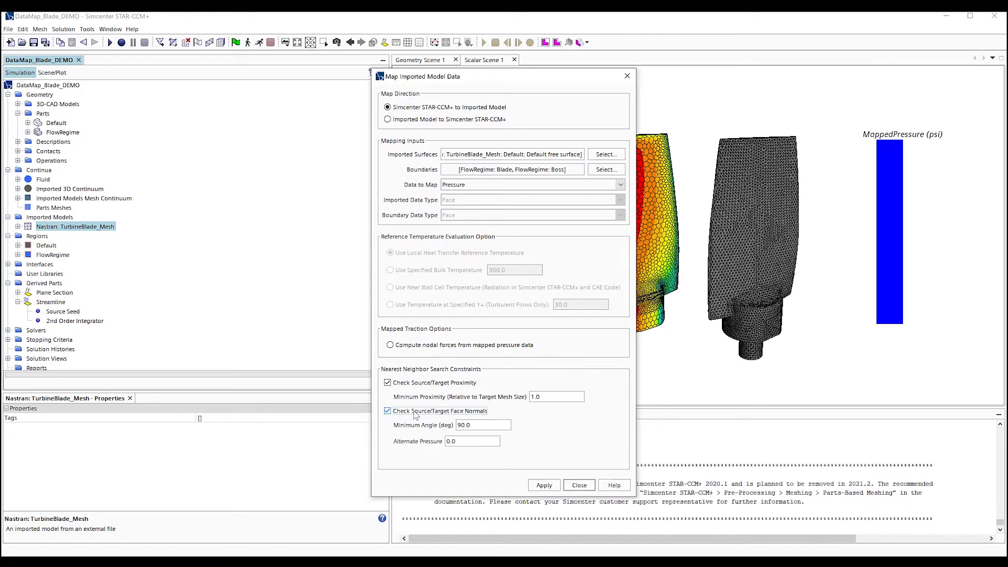
pyautogui.click(550, 486)
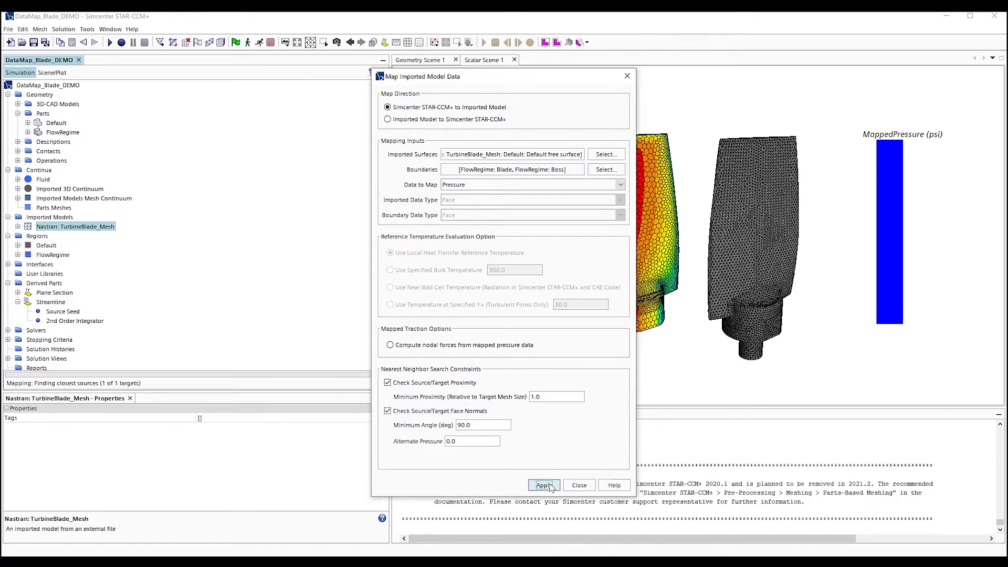
pyautogui.click(579, 485)
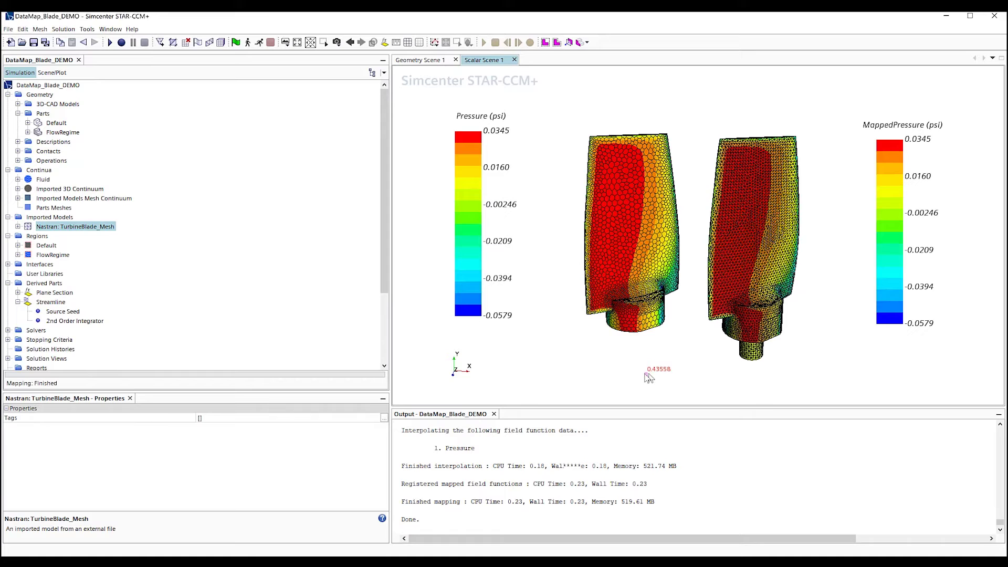
# - Export the Default free surface's mapped data as Pressure in psi
pyautogui.rightClick(63, 231)
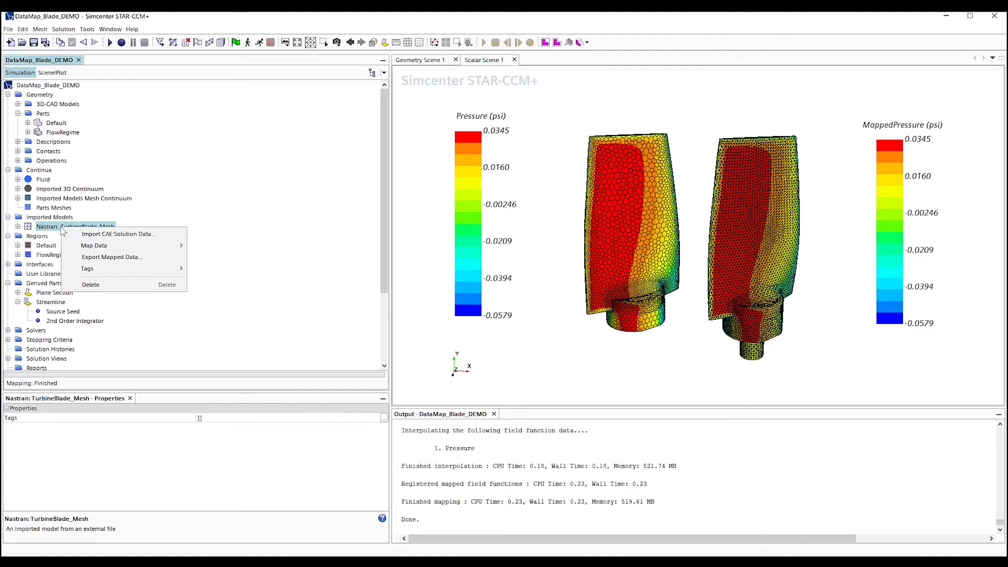
pyautogui.click(122, 257)
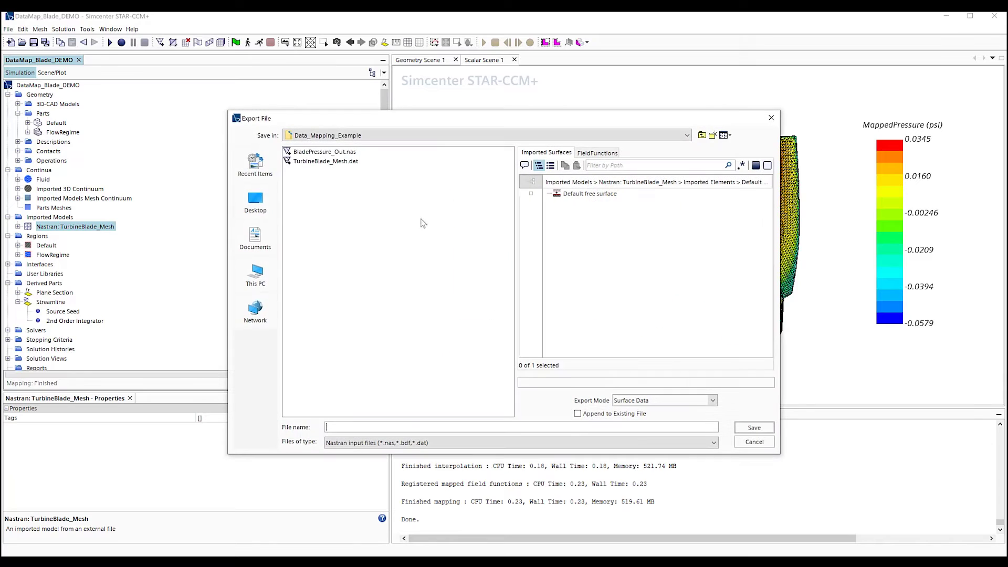
pyautogui.click(555, 195)
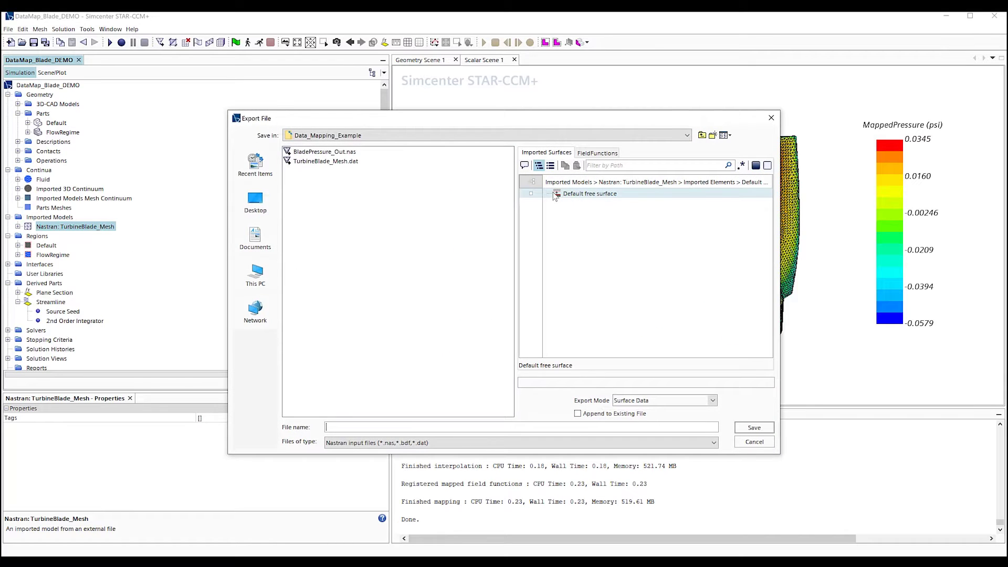
pyautogui.click(597, 152)
pyautogui.click(617, 169)
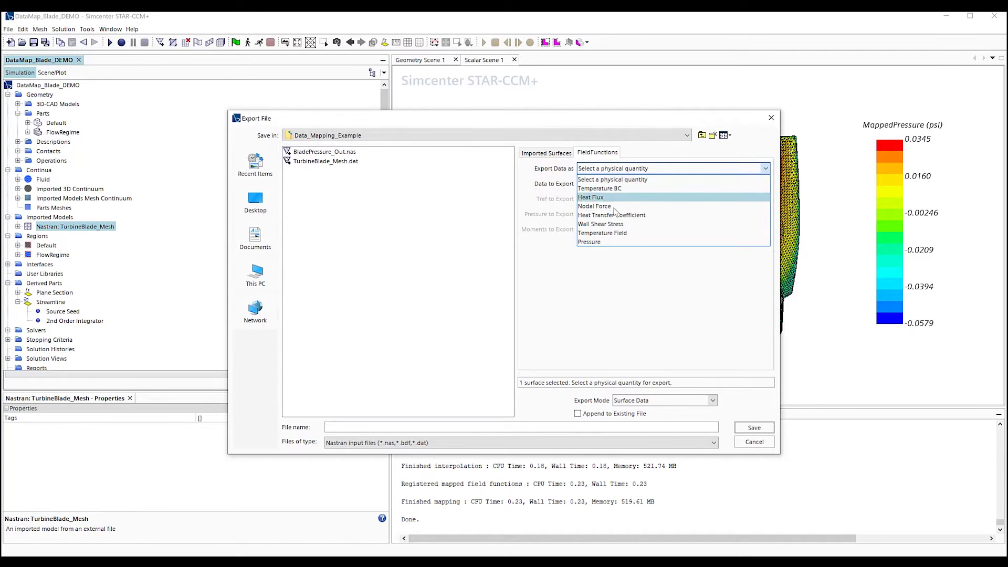
pyautogui.click(609, 241)
pyautogui.click(728, 184)
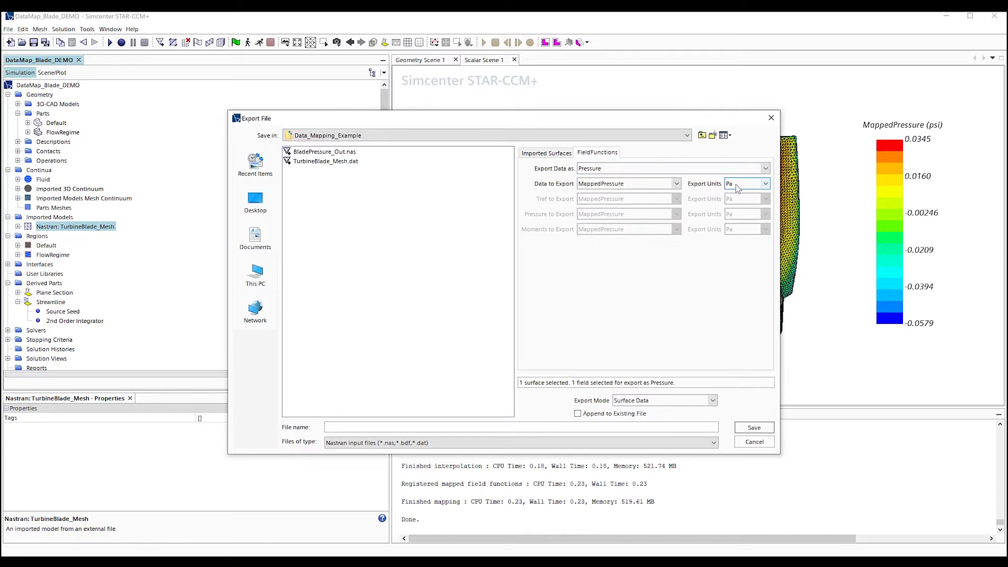
pyautogui.click(737, 187)
pyautogui.click(746, 256)
# - Save the export to BladePressure_Out.nas
pyautogui.click(539, 153)
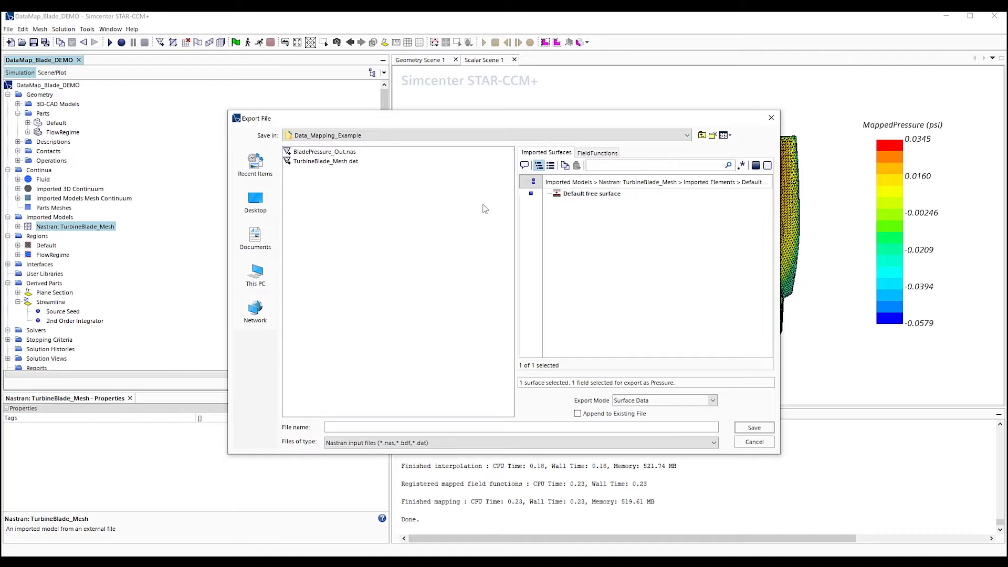
pyautogui.click(336, 152)
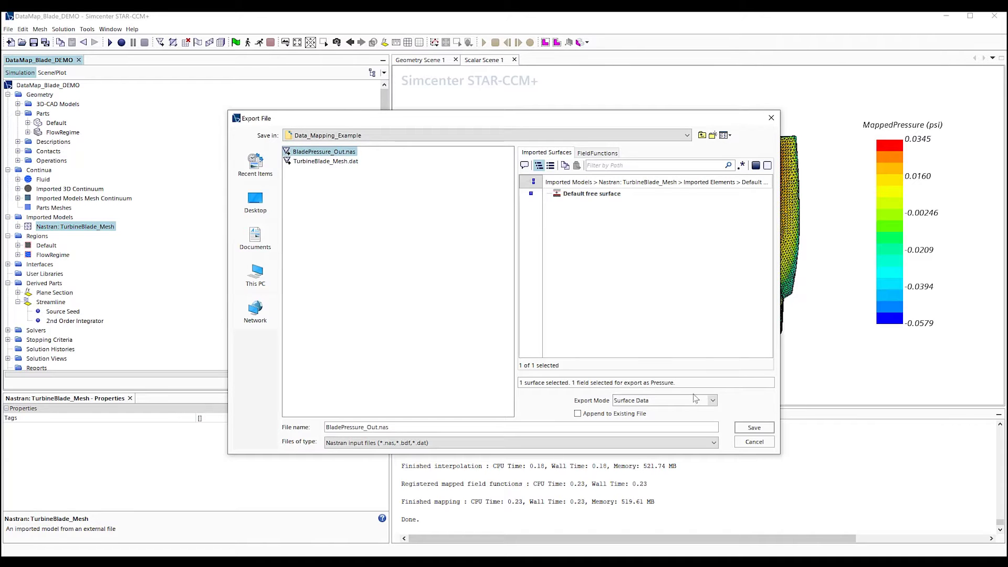
pyautogui.click(753, 428)
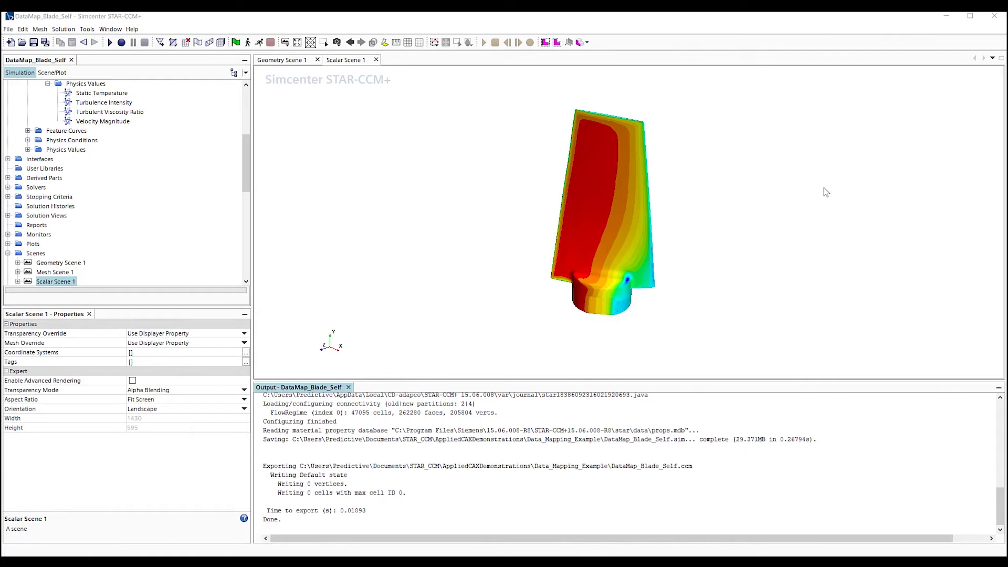
# - Export the FlowRegime region with the Pressure field function to DataMap_Blade_Self.ccm
pyautogui.click(9, 29)
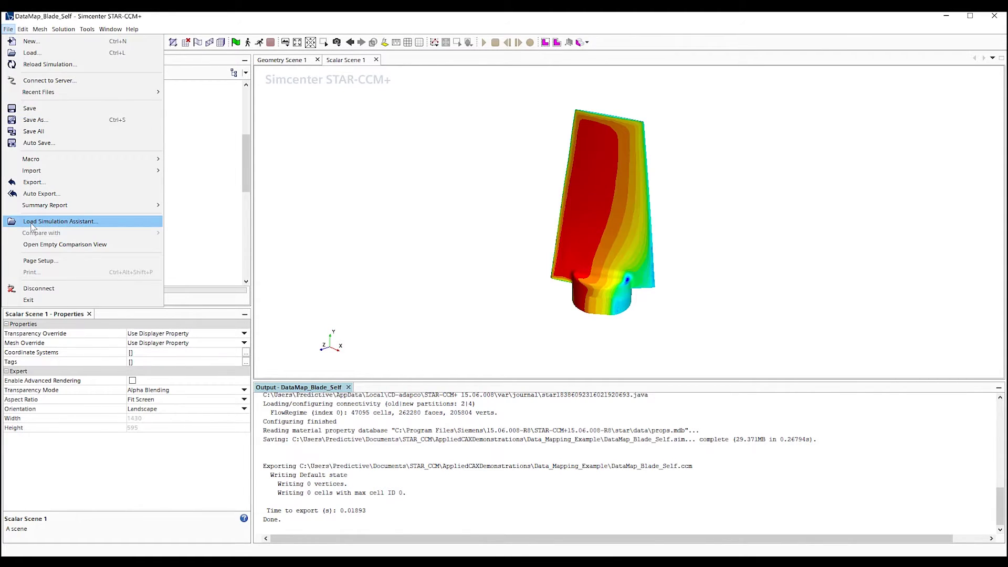
pyautogui.click(44, 182)
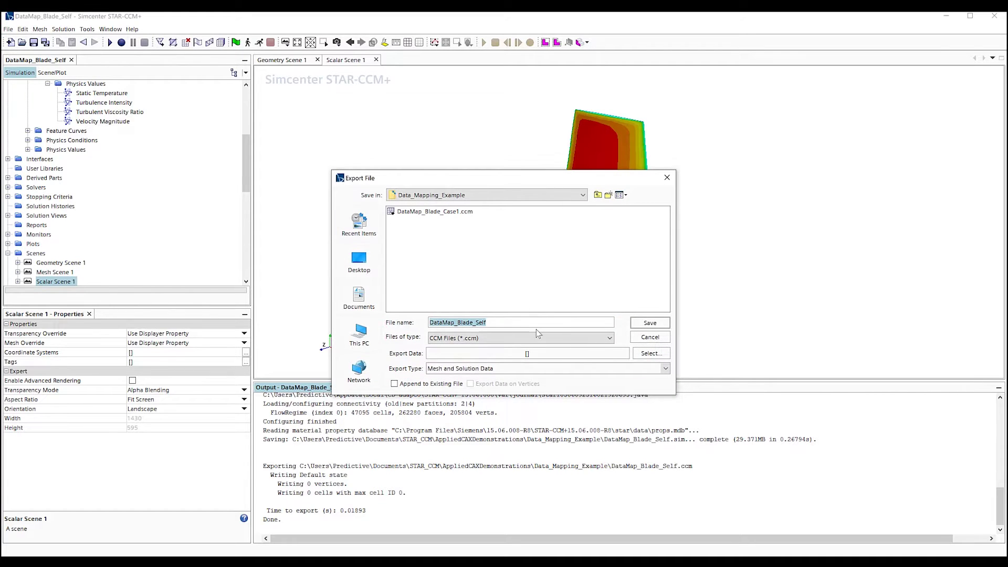
pyautogui.click(648, 353)
pyautogui.click(381, 212)
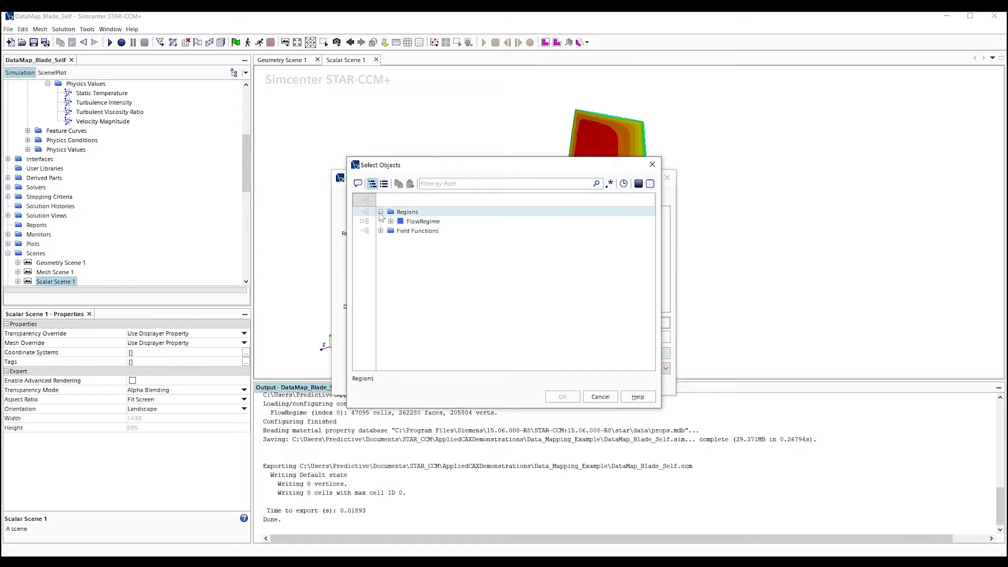
pyautogui.click(366, 221)
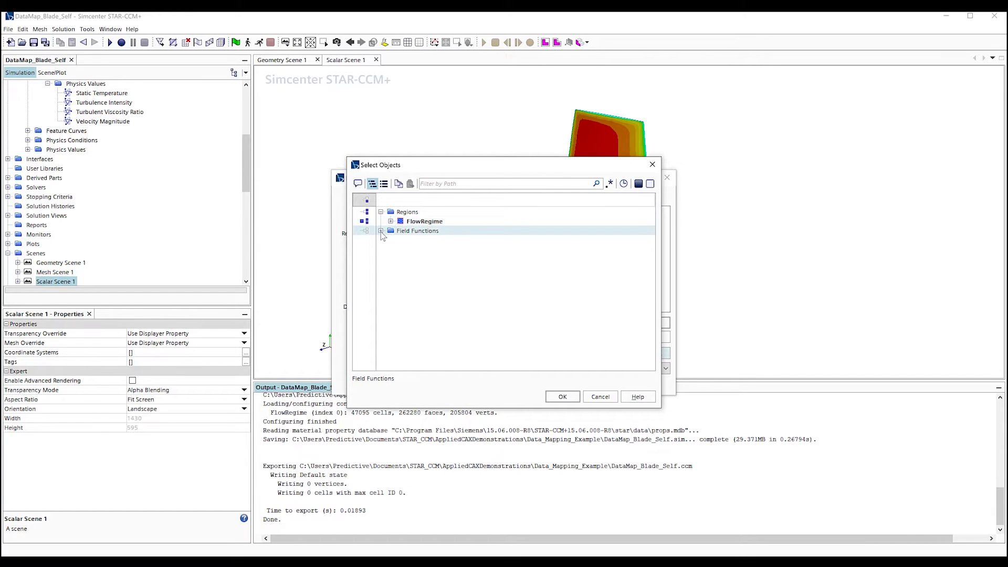
pyautogui.click(380, 231)
pyautogui.scroll(-15, 437, 272)
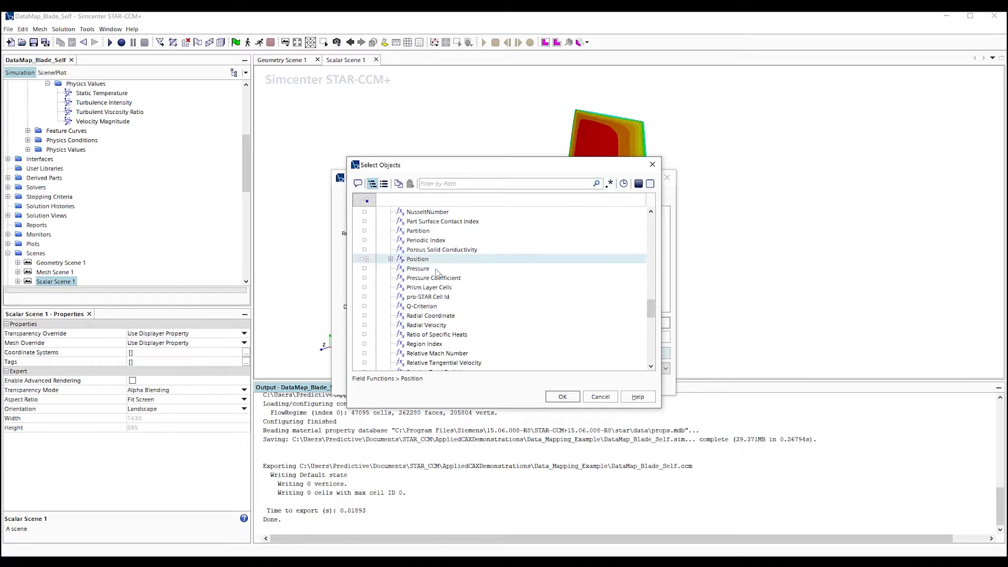
pyautogui.click(435, 269)
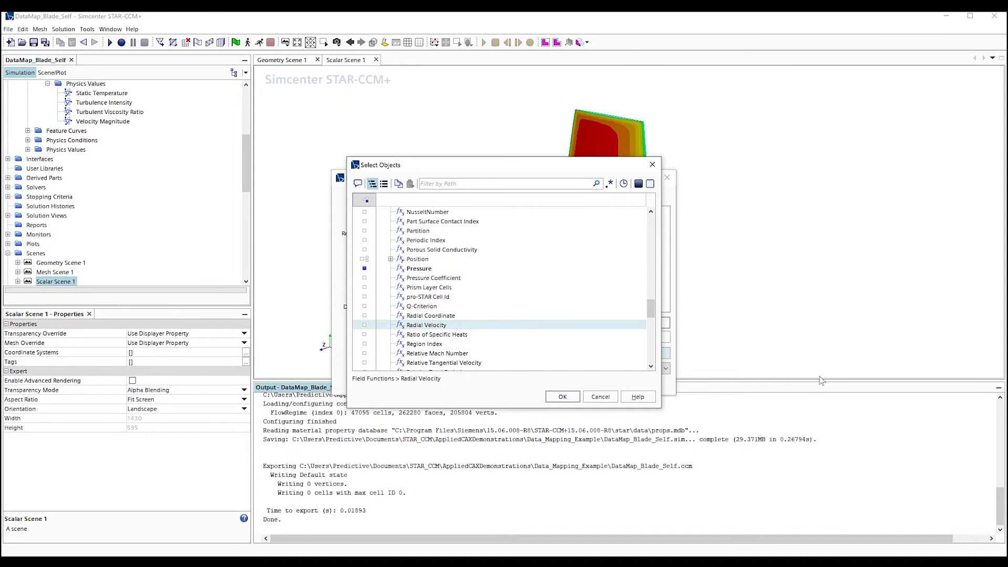
pyautogui.click(563, 396)
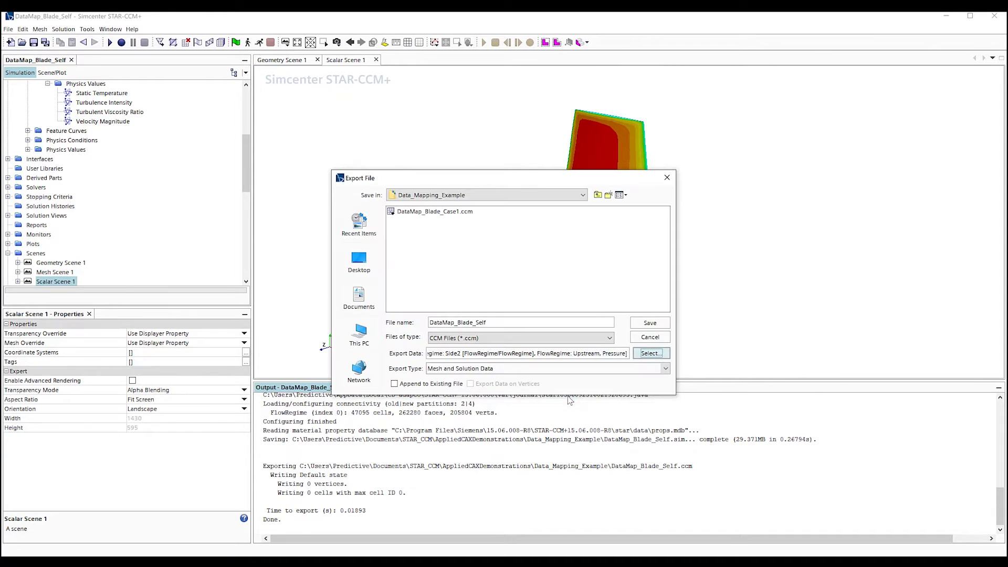
pyautogui.click(650, 323)
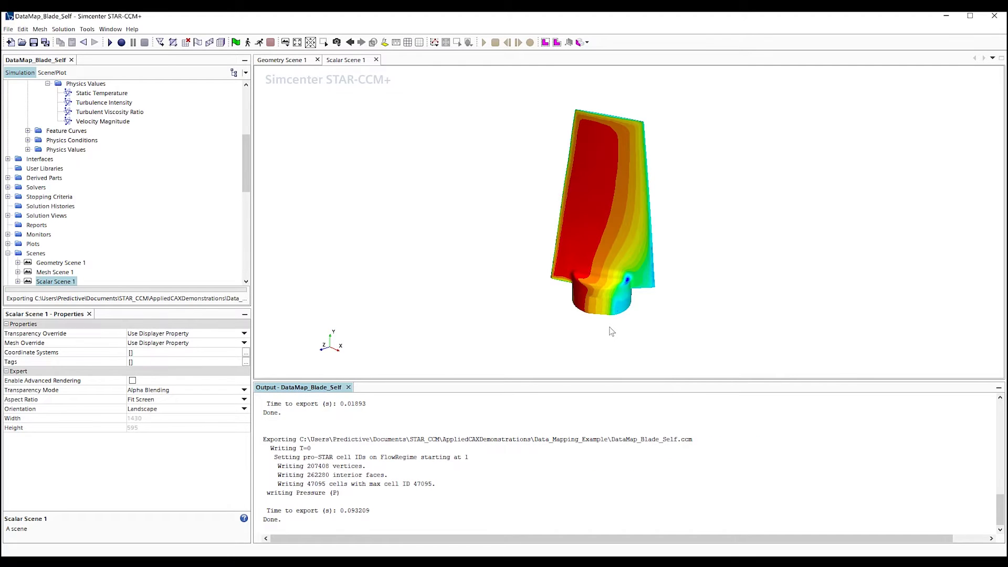
# - Set the Upstream velocity magnitude to 11.0 m/s
pyautogui.scroll(2, 97, 169)
pyautogui.click(97, 168)
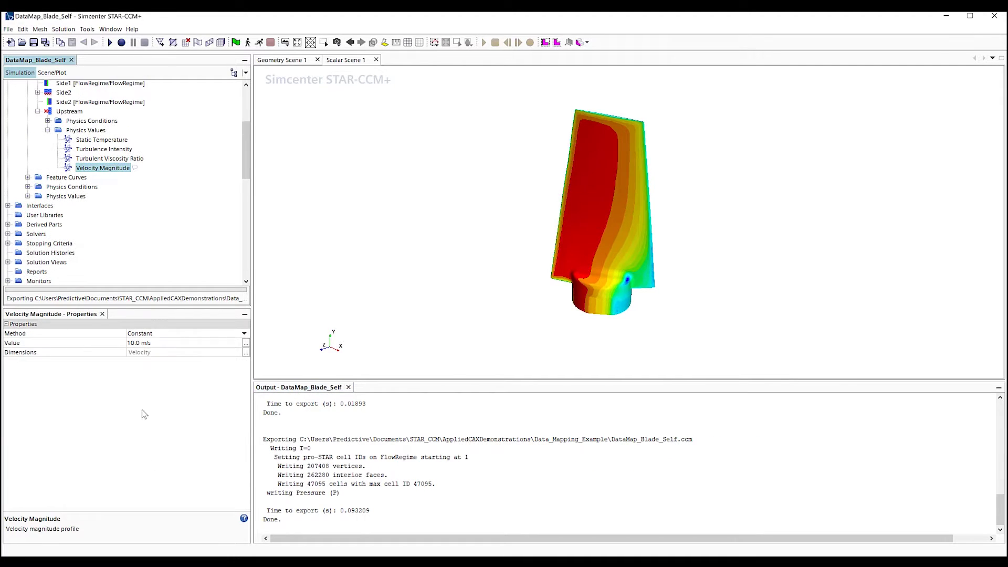
pyautogui.click(171, 342)
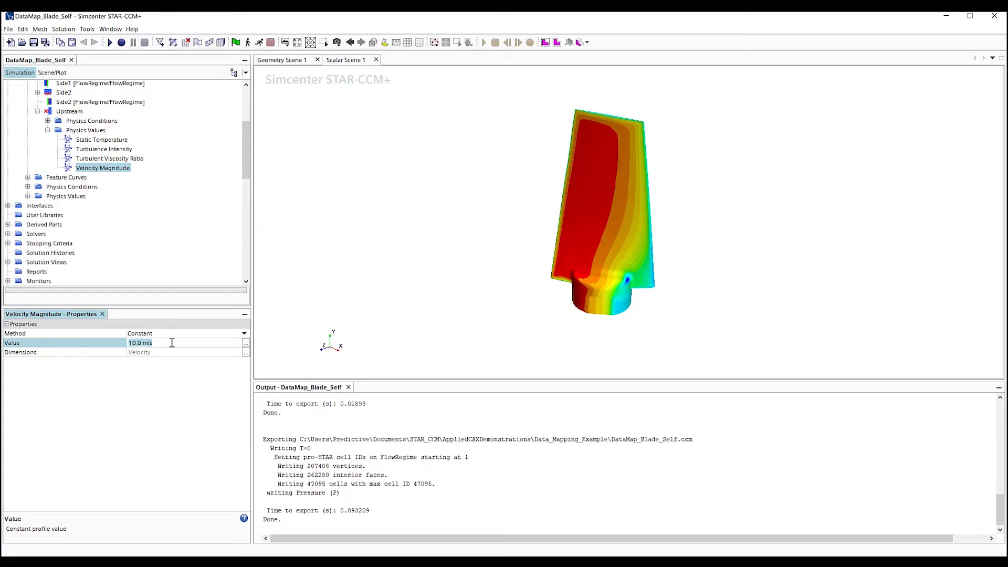
pyautogui.write('11')
pyautogui.press('Return')
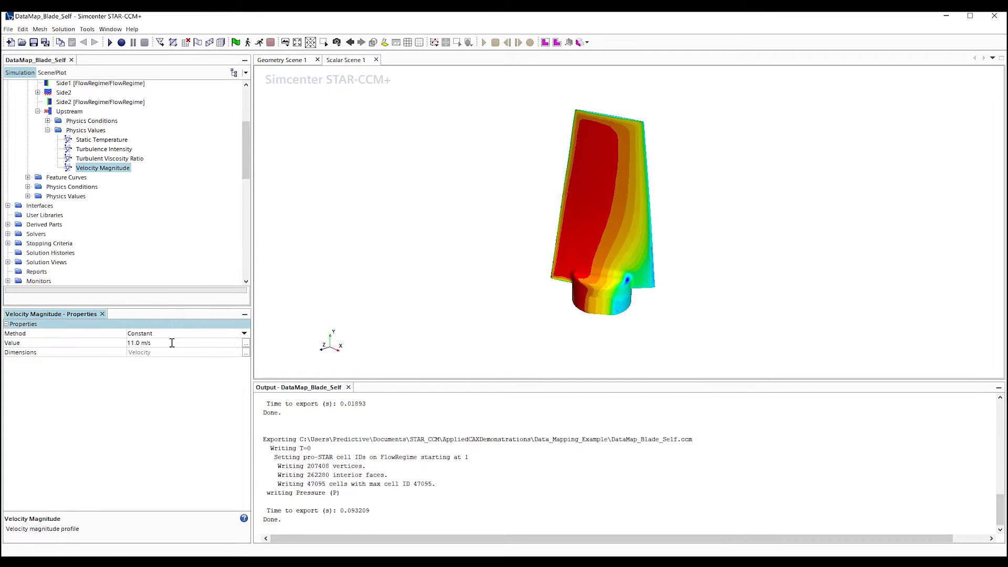
# - Set the Automated Mesh default Base Size to 0.0045 m
pyautogui.scroll(6, 129, 232)
pyautogui.click(18, 142)
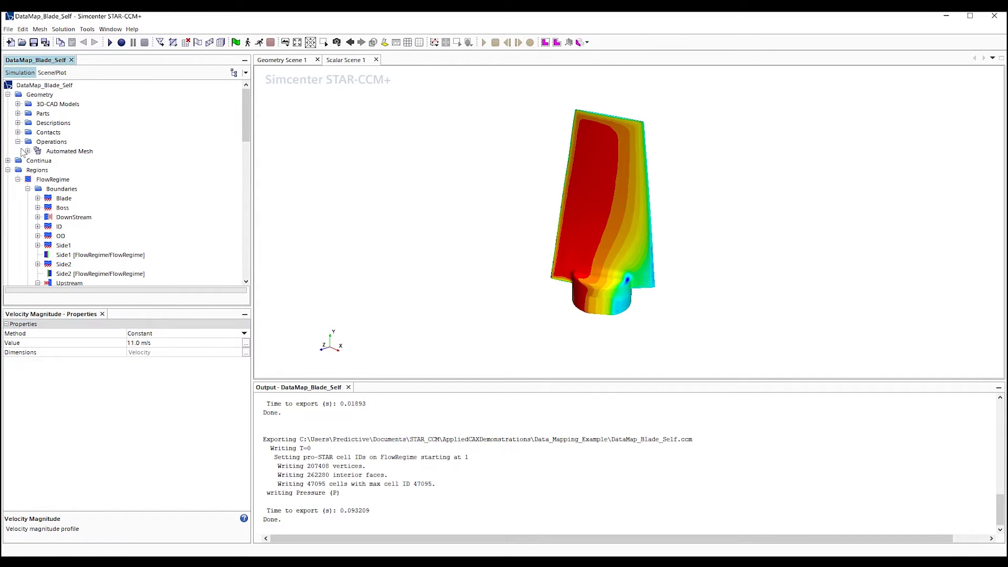
pyautogui.click(28, 151)
pyautogui.click(37, 170)
pyautogui.click(76, 159)
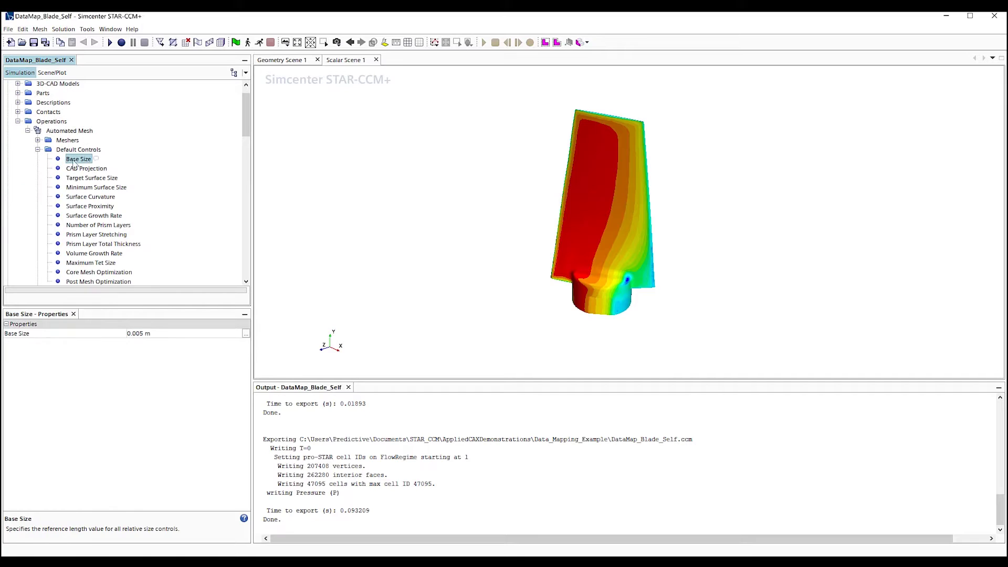
pyautogui.click(175, 335)
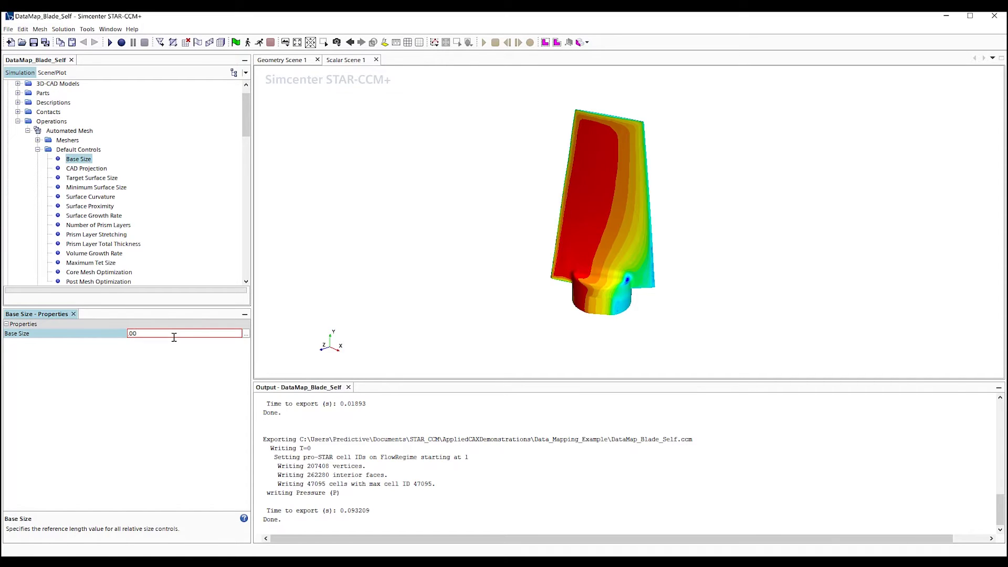
pyautogui.write('.005')
pyautogui.press('BackSpace')
pyautogui.write('45')
pyautogui.press('Return')
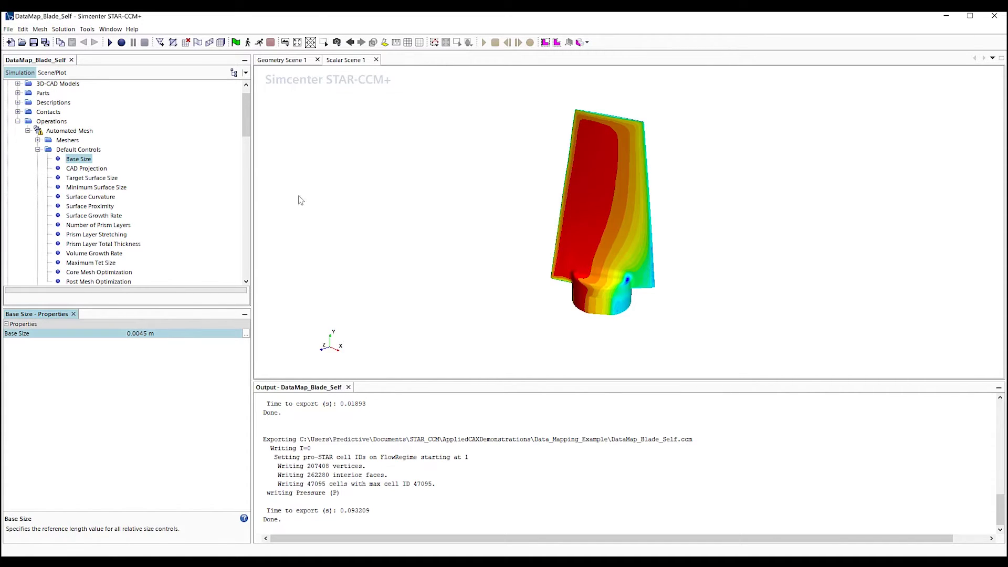
# - Regenerate the volume mesh, solve to 600 iterations, and return to Scalar Scene 1
pyautogui.click(220, 42)
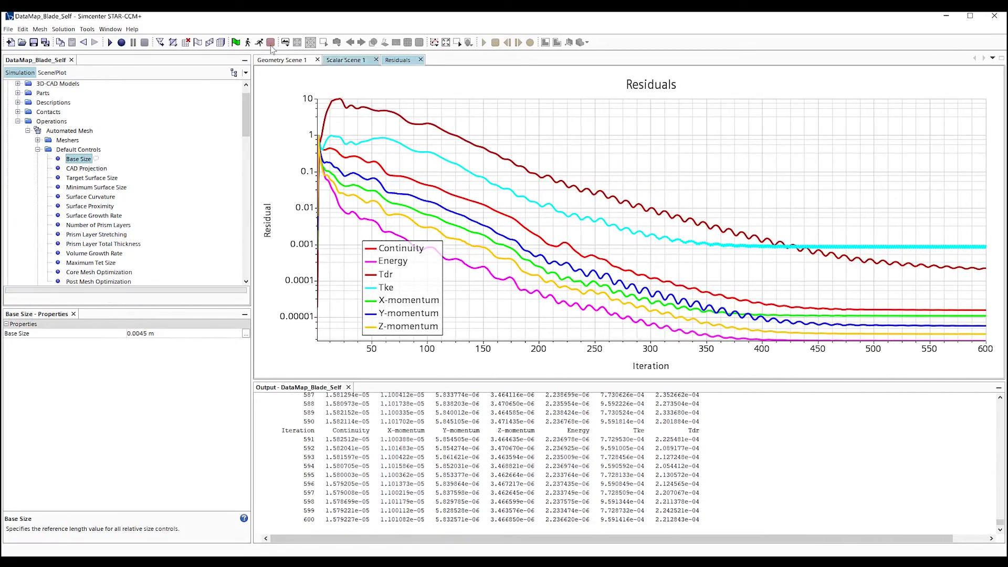
pyautogui.click(352, 63)
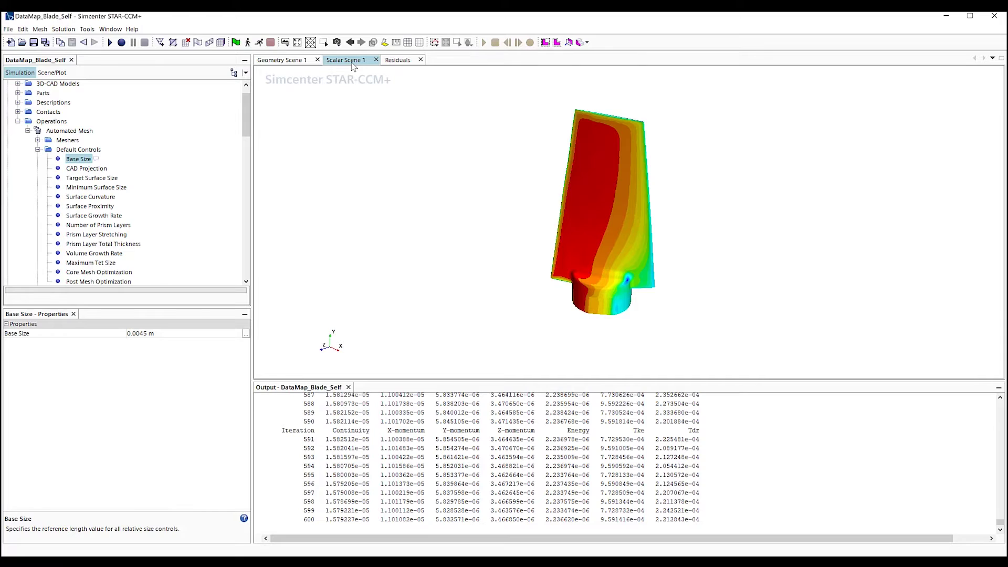
# - Import DataMap_Blade_Self.ccm as a volume mesh and select the new FlowRegime 2 region
pyautogui.doubleClick(79, 150)
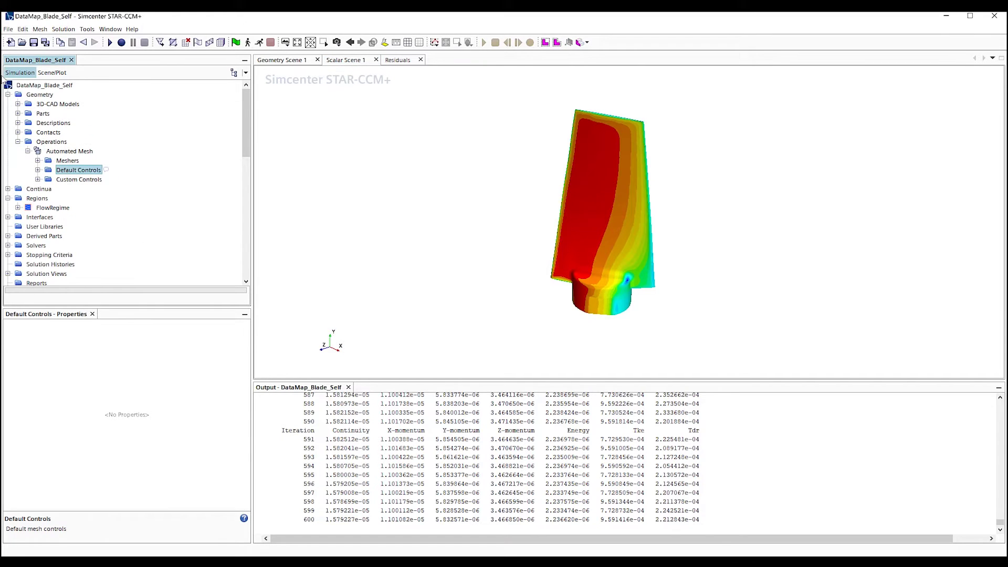
pyautogui.click(8, 29)
pyautogui.moveTo(58, 170)
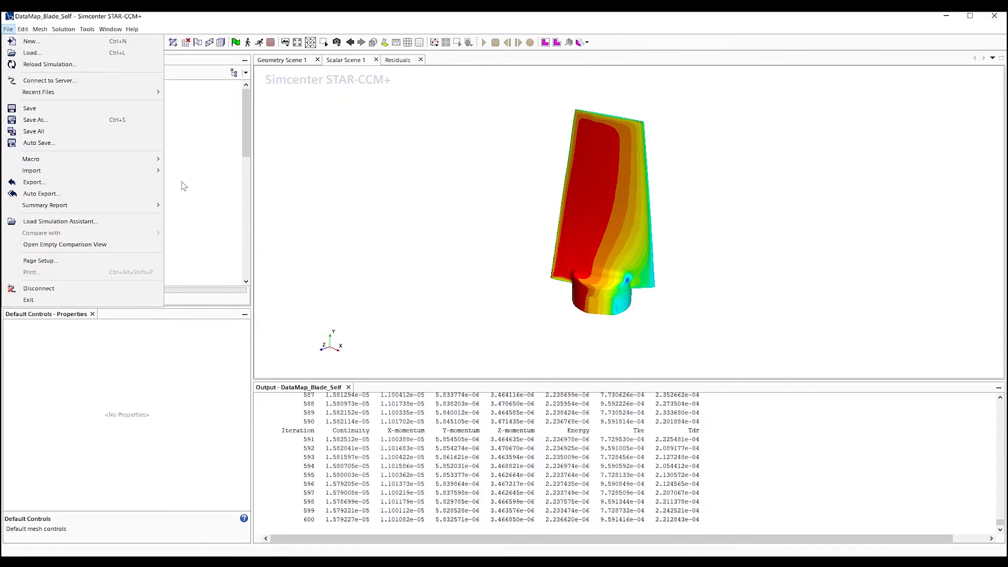
pyautogui.click(206, 194)
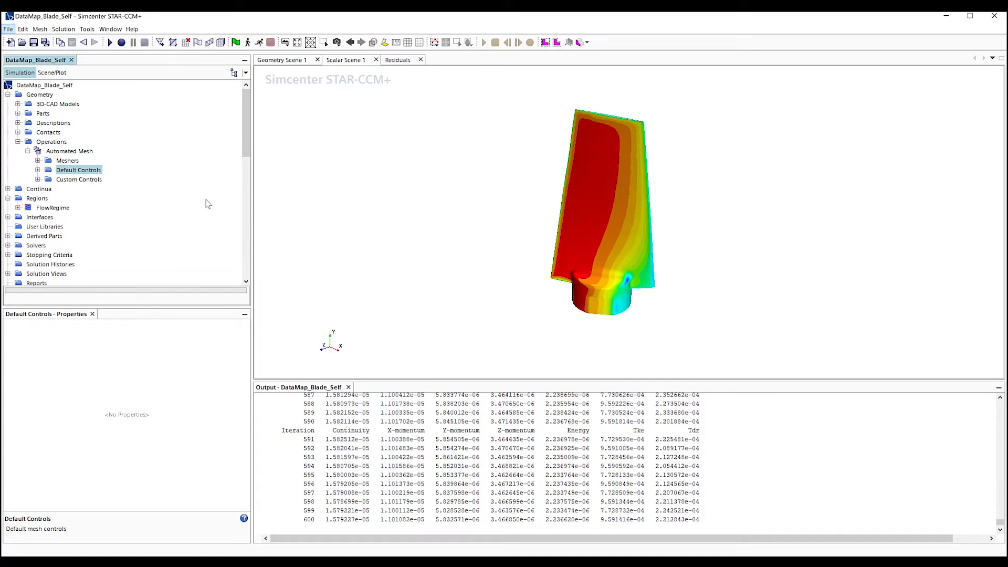
pyautogui.click(441, 212)
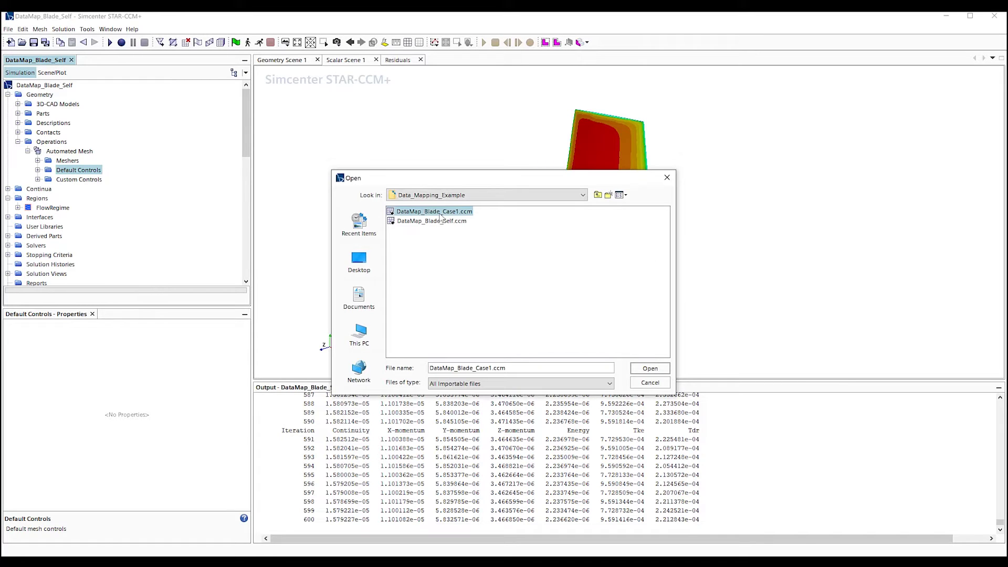
pyautogui.click(439, 220)
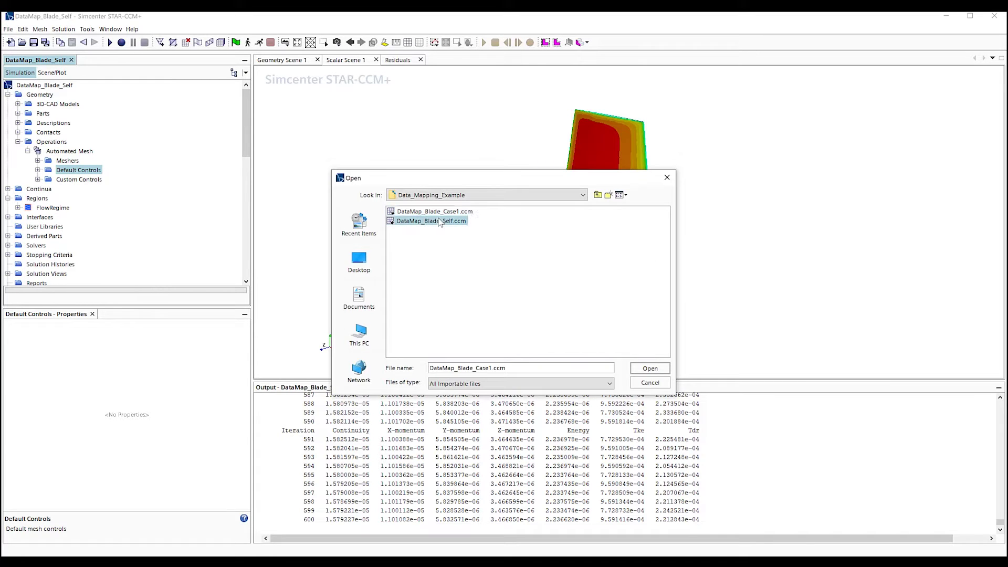
pyautogui.click(649, 369)
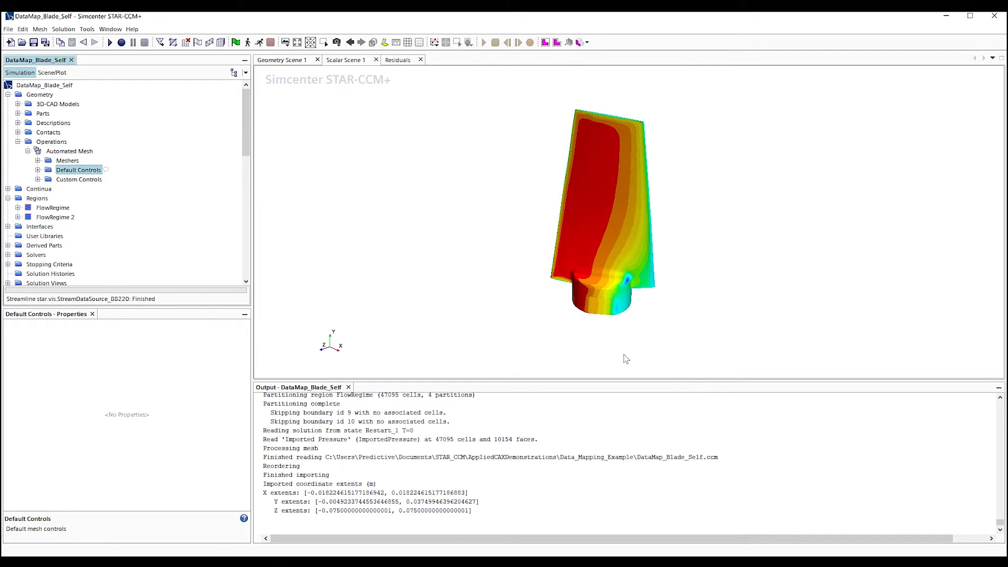
pyautogui.click(62, 217)
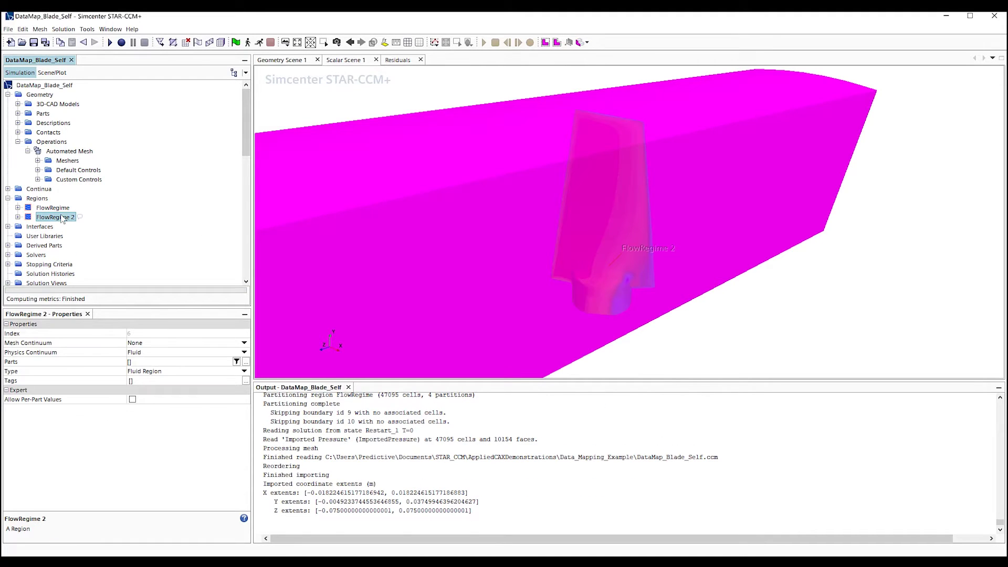
# - Create a new Volume Data Mapper under Tools > Data Mappers
pyautogui.scroll(-9, 184, 228)
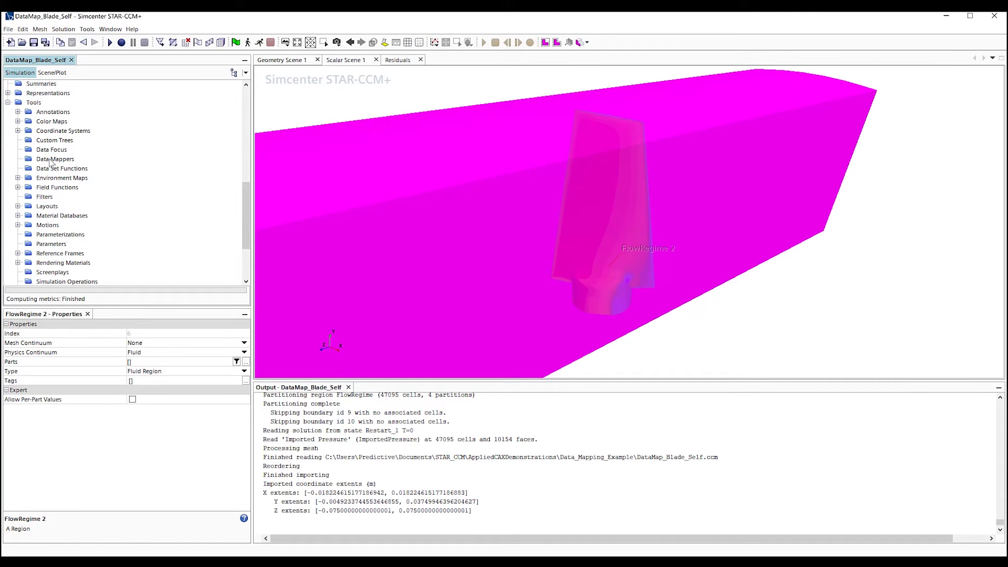
pyautogui.click(53, 160)
pyautogui.rightClick(52, 160)
pyautogui.moveTo(67, 167)
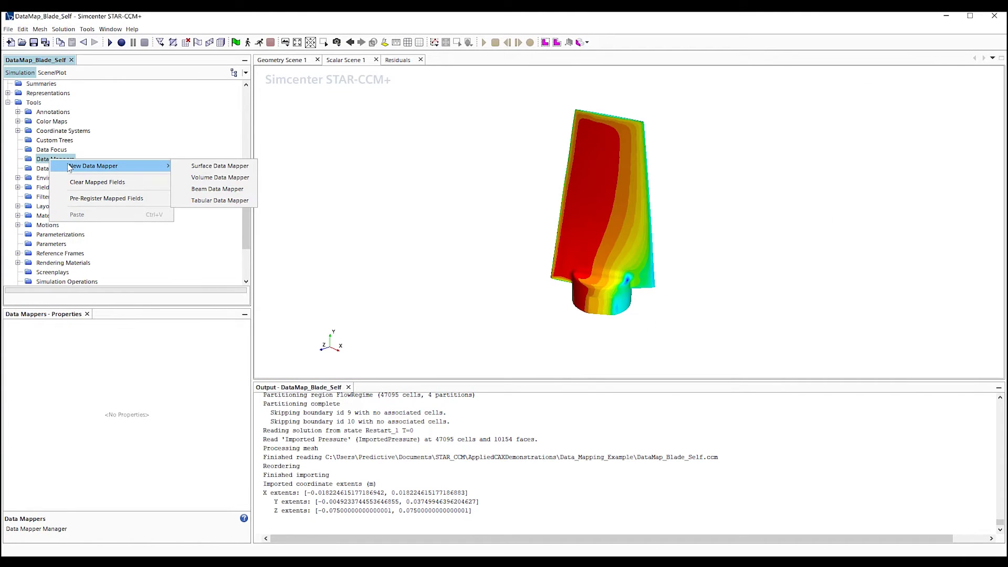
pyautogui.click(189, 178)
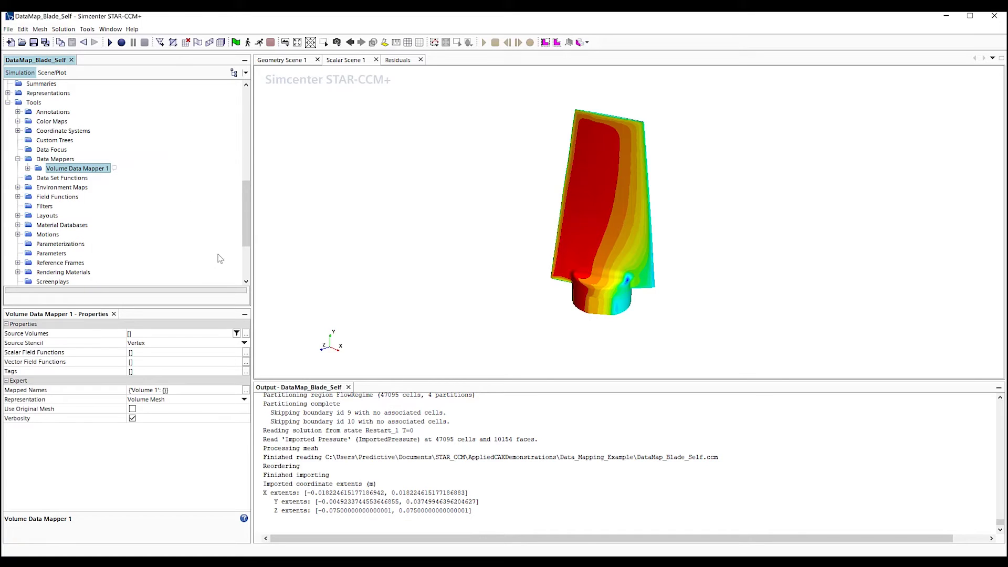
# - Set the mapper's source volume to FlowRegime 2 with a Cell stencil
pyautogui.click(246, 333)
pyautogui.click(279, 164)
pyautogui.click(291, 178)
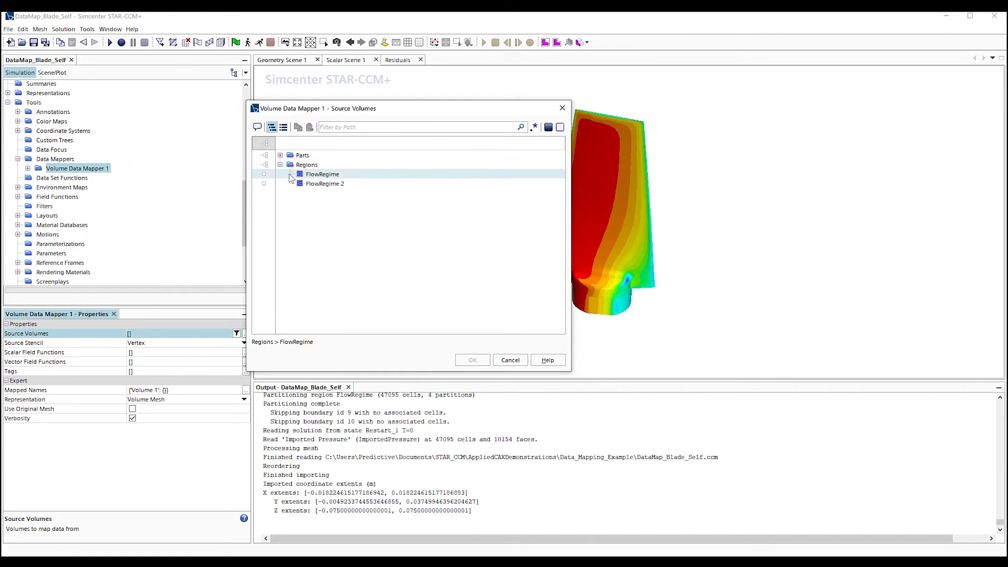
pyautogui.click(263, 184)
pyautogui.click(473, 360)
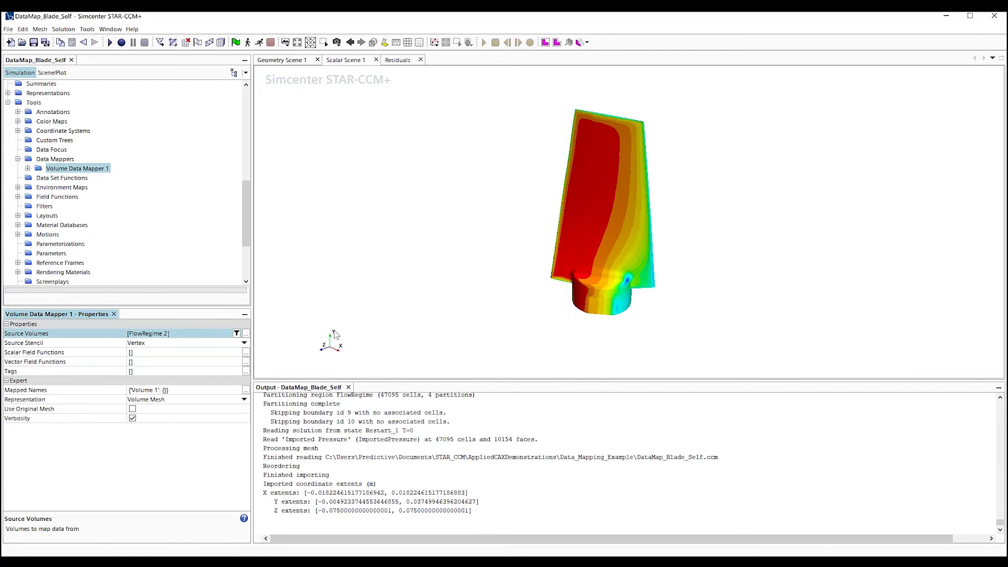
pyautogui.click(244, 345)
pyautogui.click(194, 363)
# - Choose Imported Pressure as the field to map
pyautogui.click(246, 352)
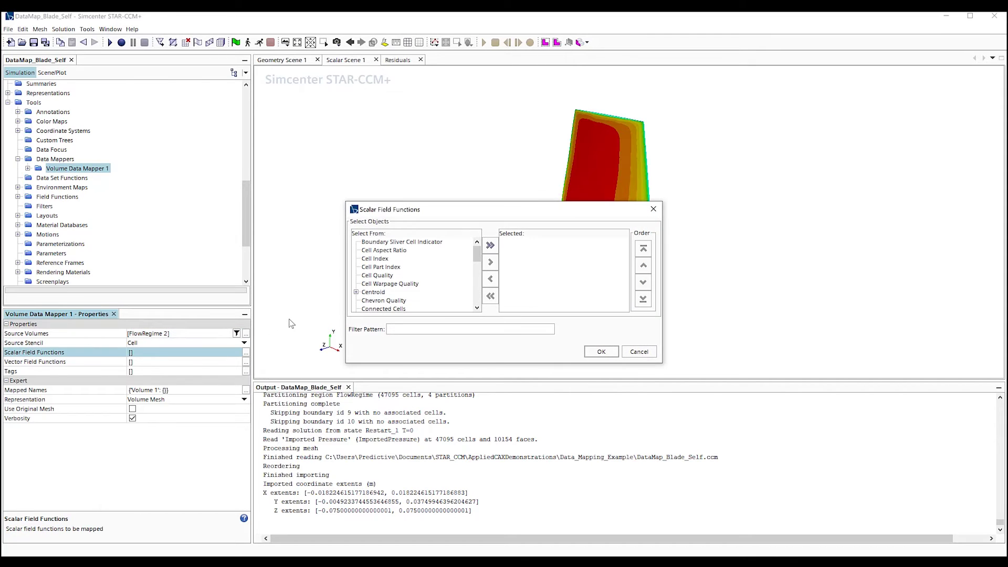
pyautogui.scroll(-4, 440, 288)
pyautogui.click(389, 275)
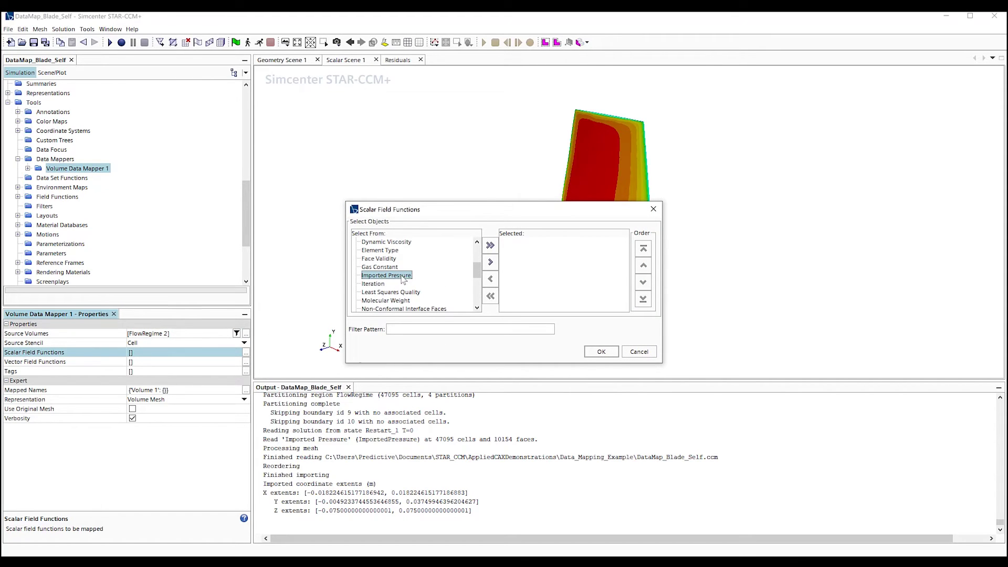
pyautogui.click(490, 264)
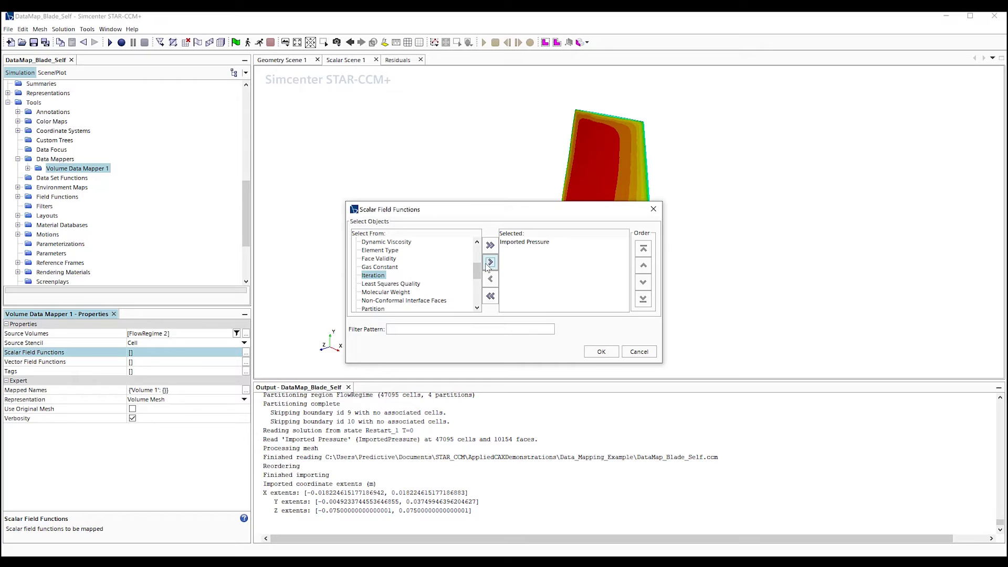
pyautogui.click(598, 352)
# - Set the Volume 1 target to FlowRegime with a Cell stencil
pyautogui.click(28, 168)
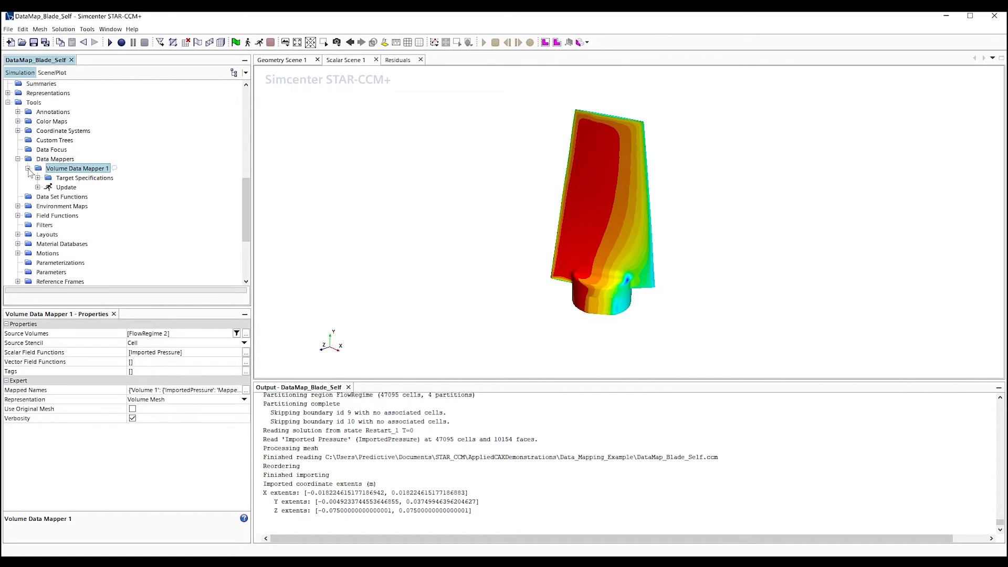
pyautogui.click(37, 178)
pyautogui.click(57, 179)
pyautogui.click(68, 187)
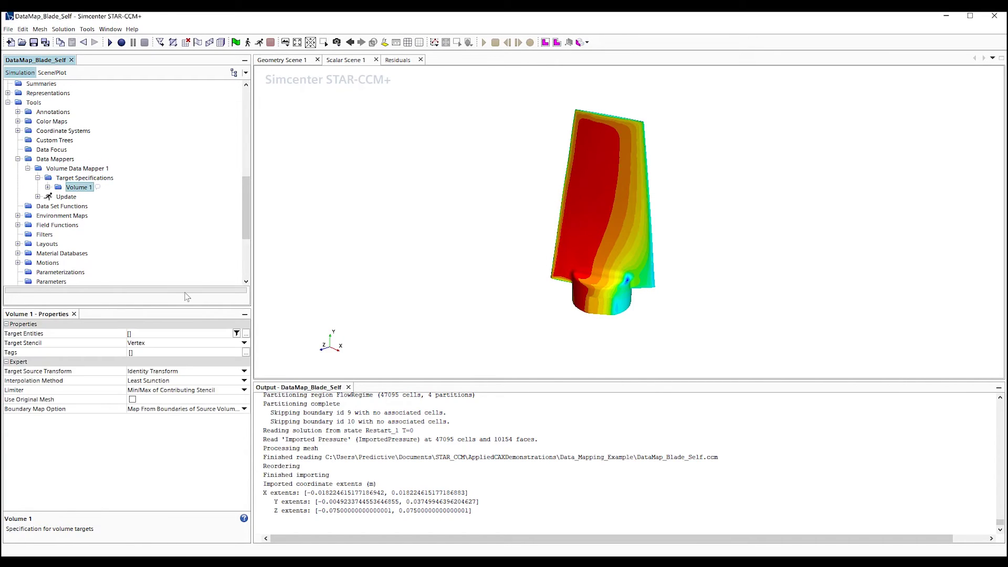
pyautogui.click(245, 334)
pyautogui.click(305, 165)
pyautogui.click(281, 165)
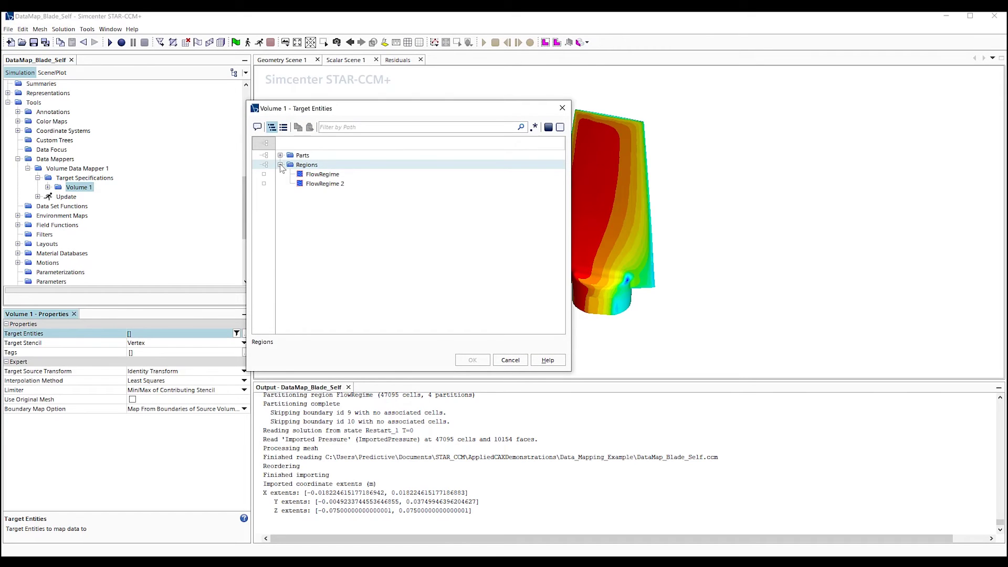
pyautogui.click(288, 175)
pyautogui.click(476, 361)
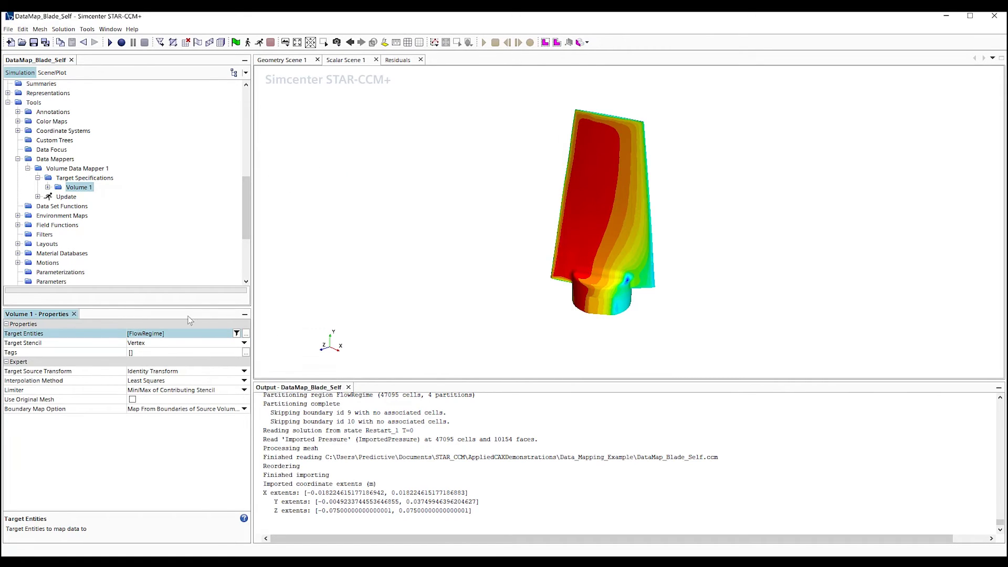
pyautogui.click(178, 346)
pyautogui.click(176, 361)
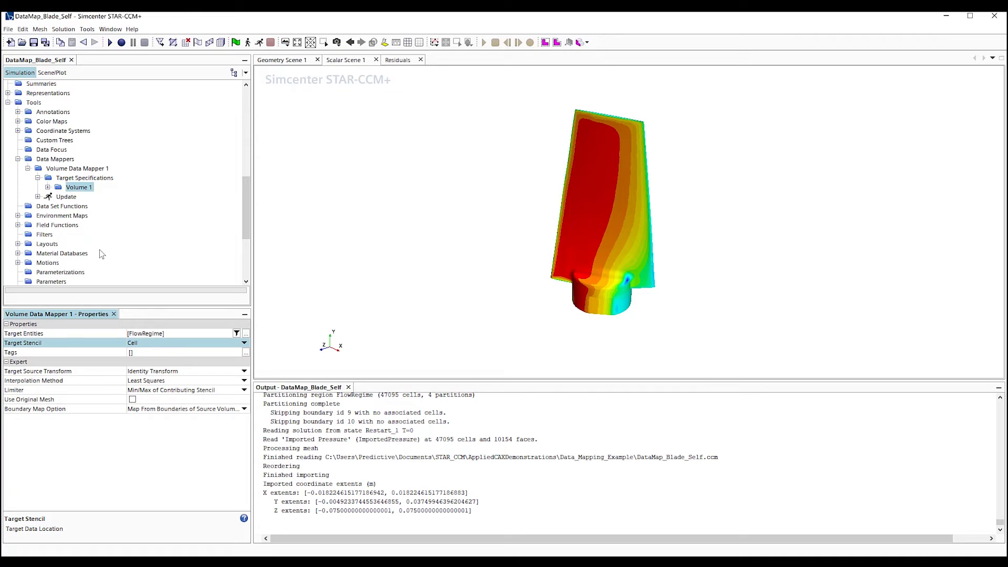
# - Run Map Data on Volume Data Mapper 1
pyautogui.click(63, 168)
pyautogui.rightClick(62, 168)
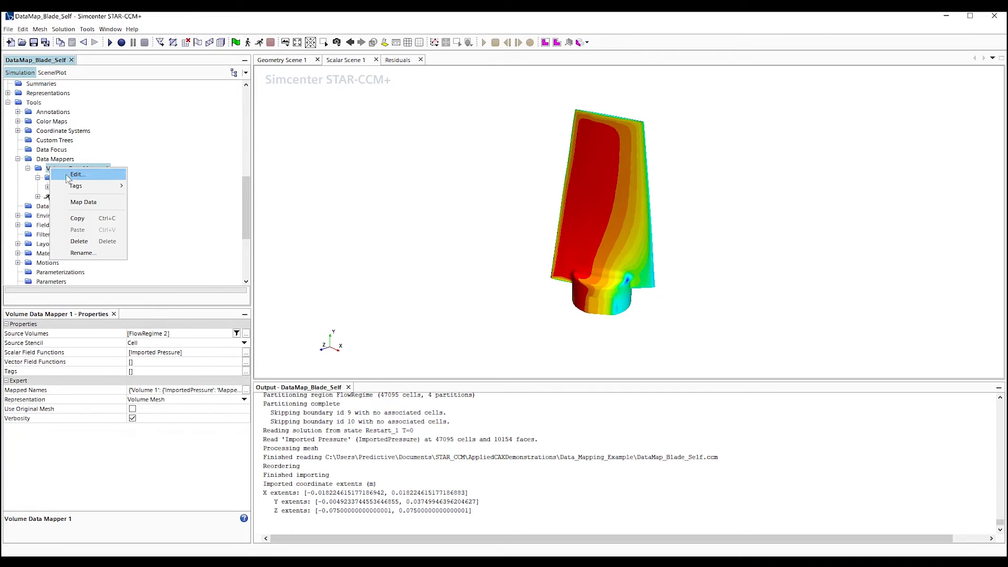
pyautogui.click(92, 203)
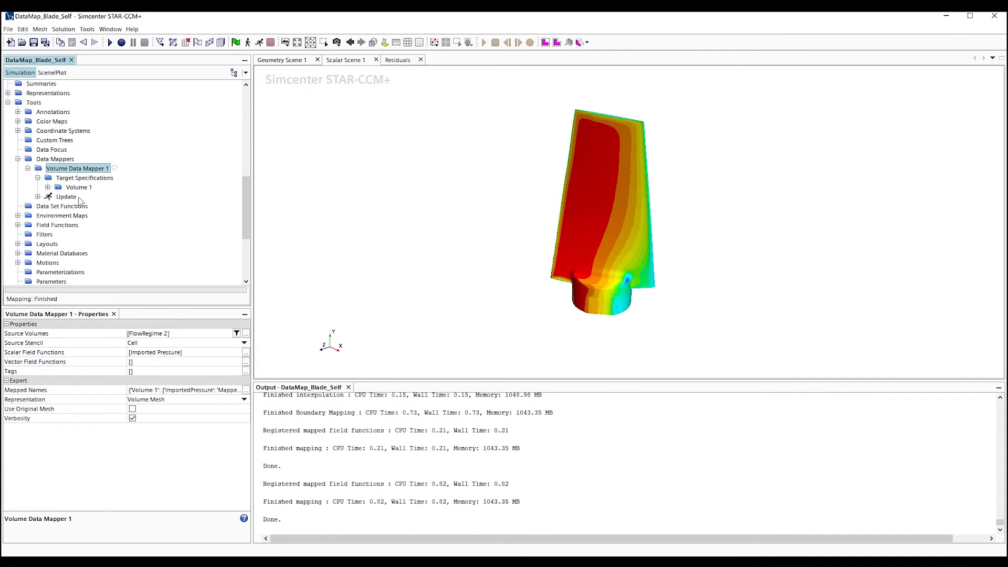
# - Add a new scalar field function named diff_pressure
pyautogui.click(18, 225)
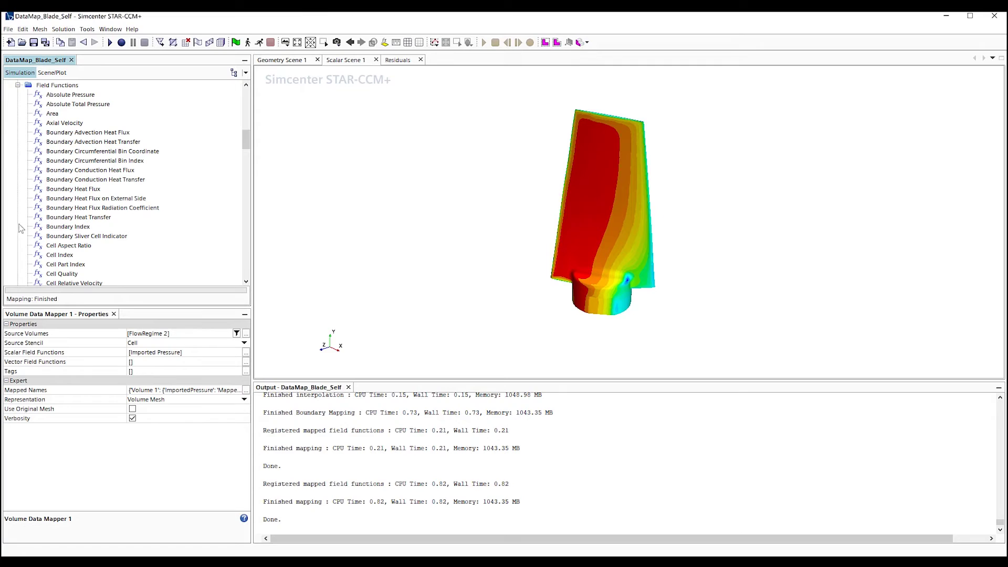
pyautogui.rightClick(53, 85)
pyautogui.moveTo(69, 93)
pyautogui.click(153, 95)
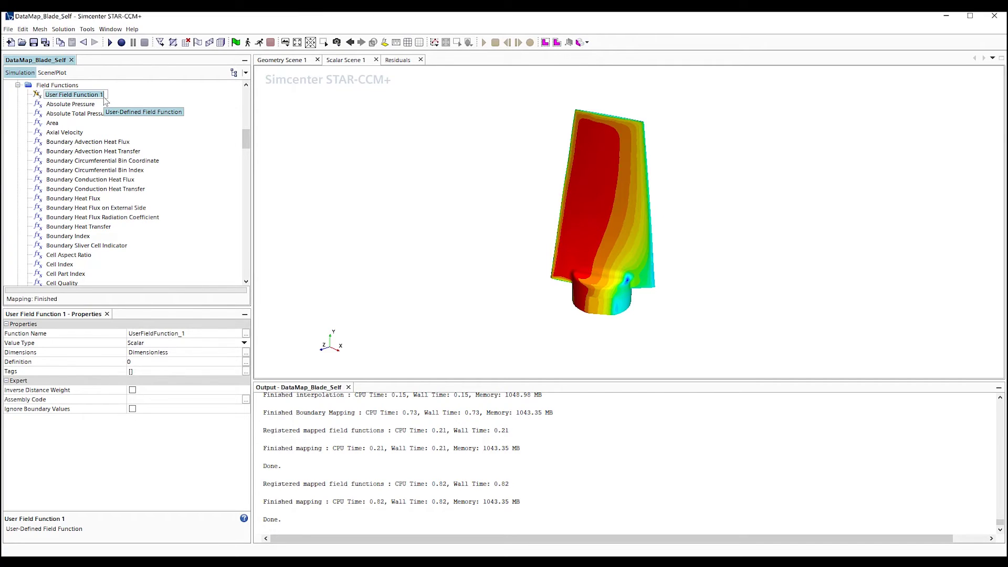
pyautogui.write('diff_pressure')
pyautogui.press('Return')
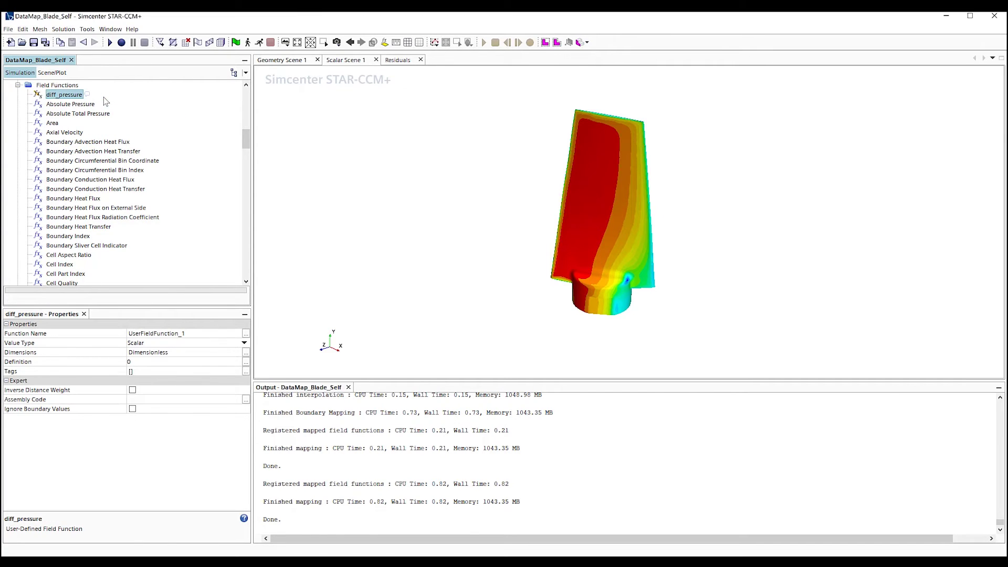
# - Set the diff_pressure definition to ${Pressure}-${MappedImportedPressure}
pyautogui.click(188, 334)
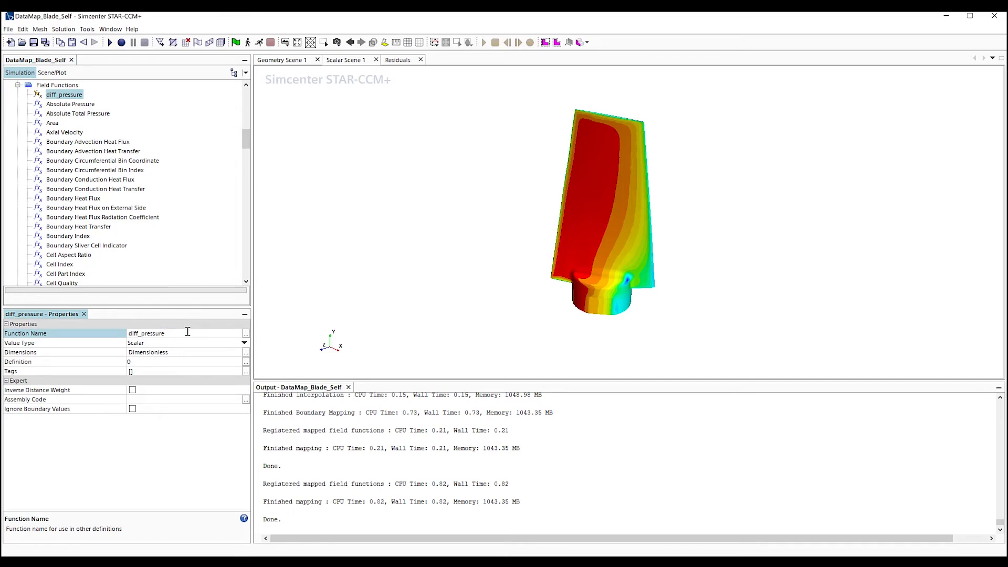
pyautogui.click(246, 362)
pyautogui.write('${Pressure}')
pyautogui.press('Return')
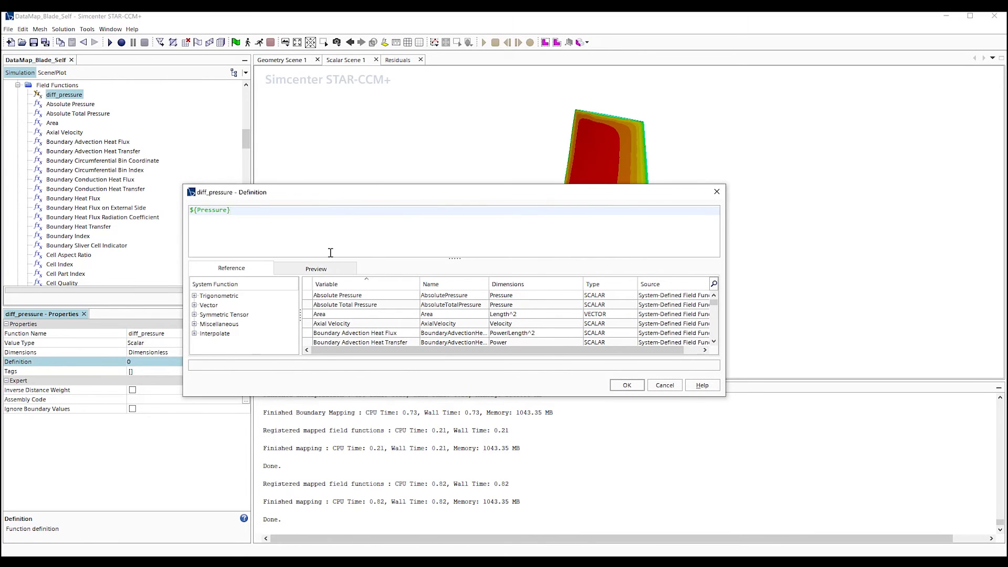
pyautogui.write('-mapp')
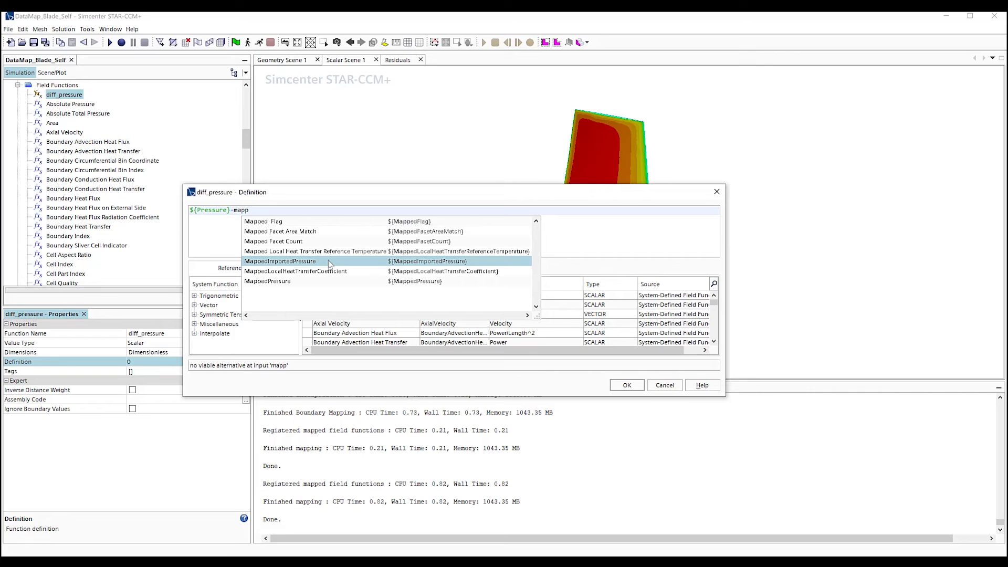
pyautogui.click(280, 261)
pyautogui.click(627, 385)
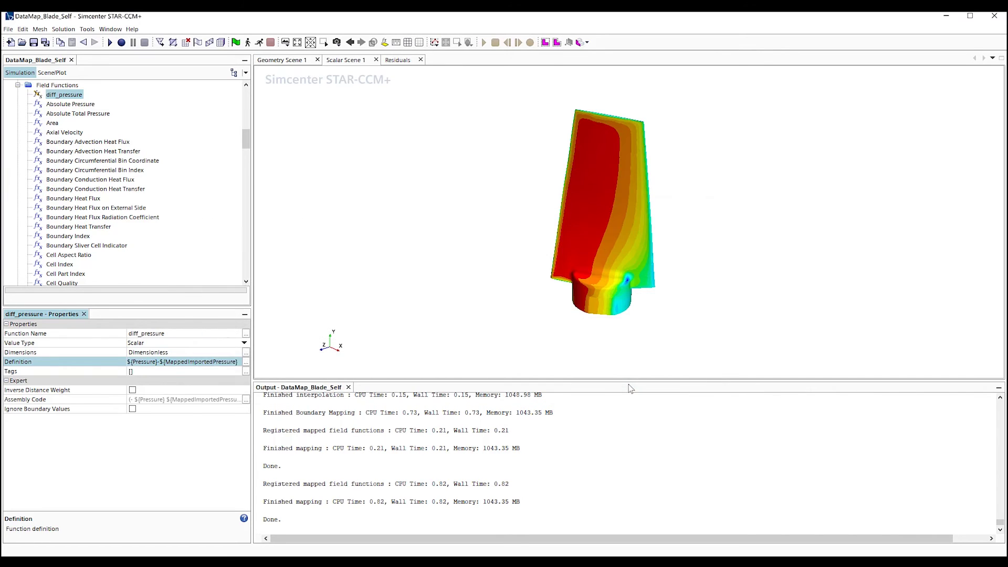
pyautogui.click(52, 73)
pyautogui.click(51, 113)
# - Colour the blade surface by MappedImportedPressure to check the mapped data
pyautogui.click(245, 334)
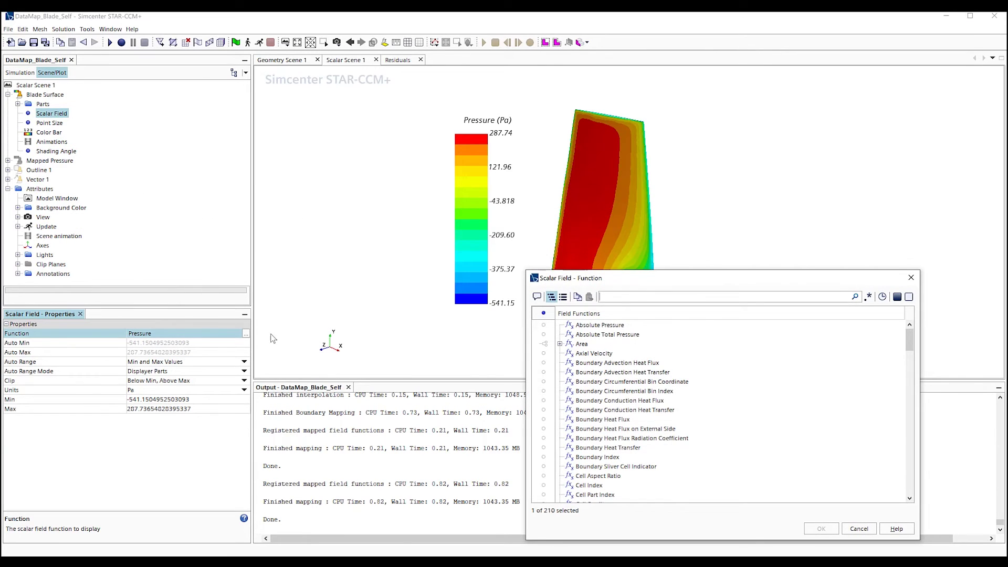
pyautogui.write('map')
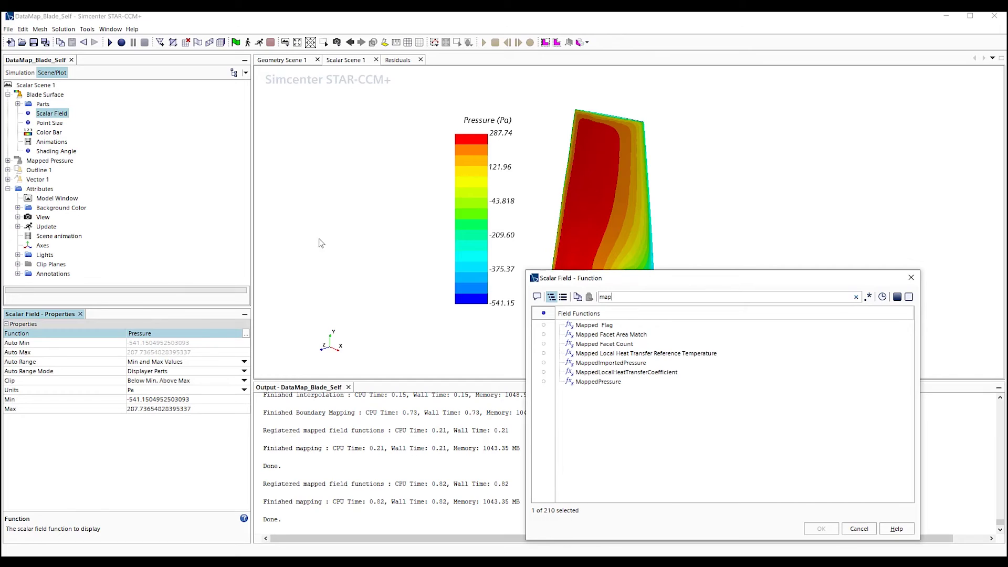
pyautogui.click(611, 362)
pyautogui.click(822, 529)
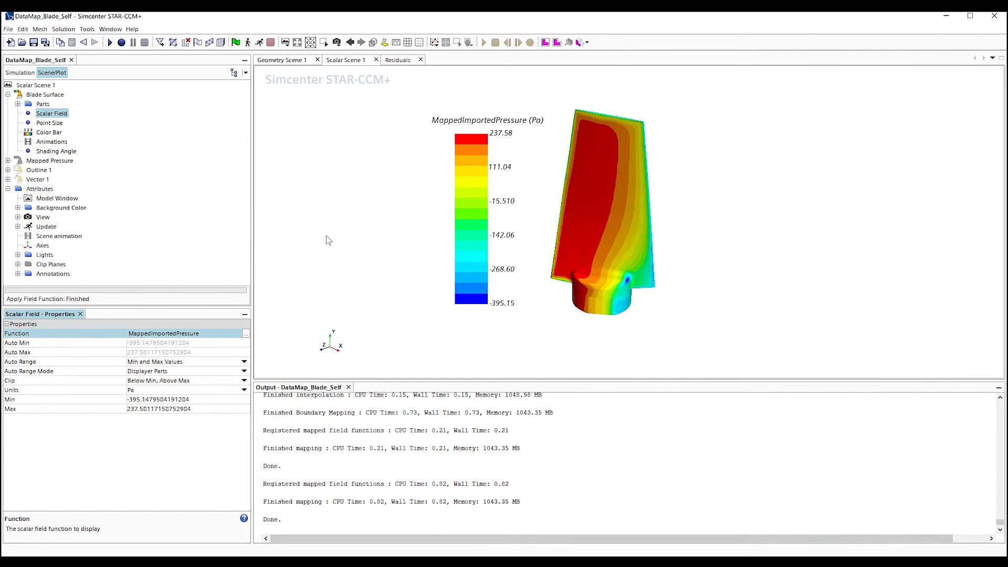
# - Switch the blade surface colouring to diff_pressure, ranging -205.12 to 85.209
pyautogui.click(246, 334)
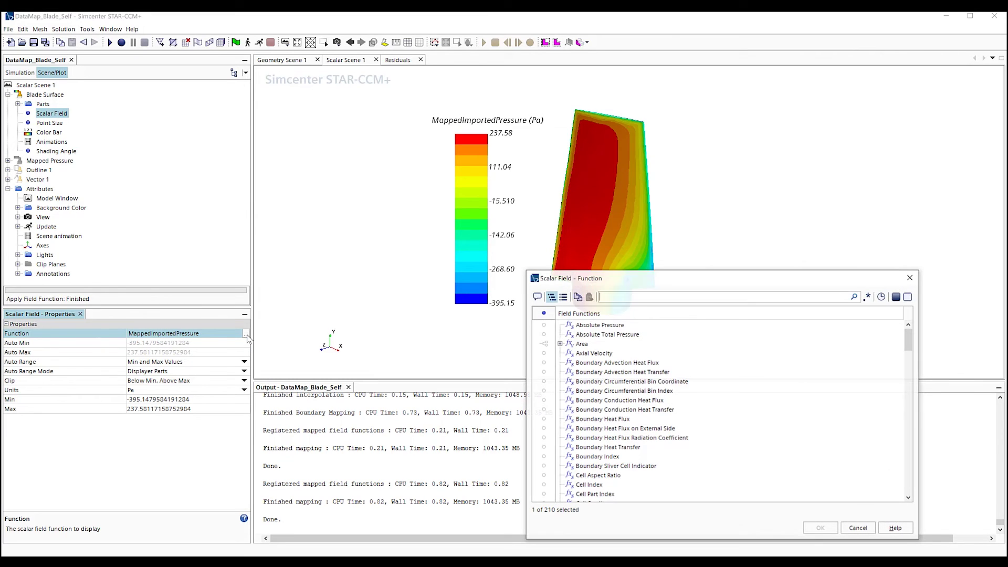
pyautogui.write('diff')
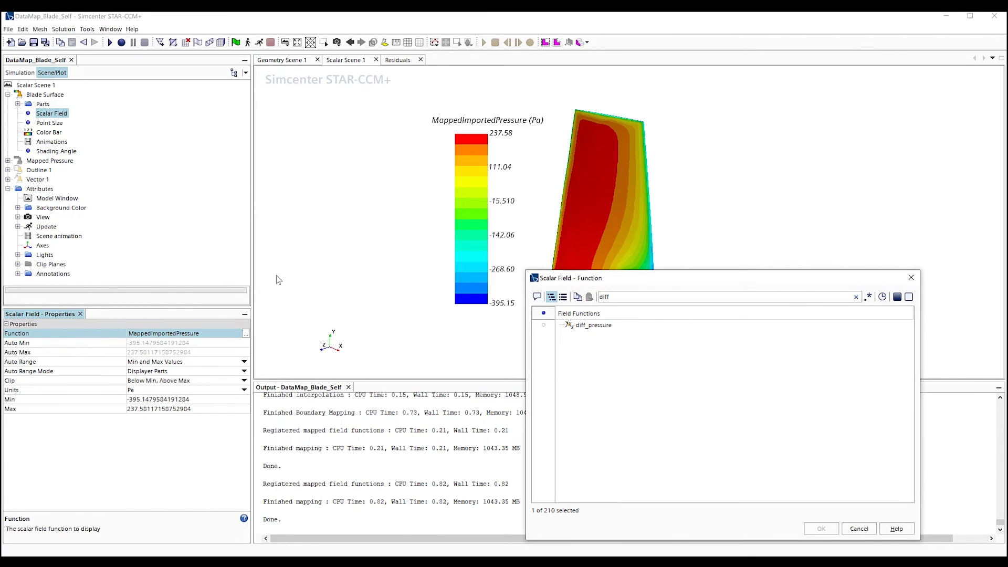
pyautogui.click(598, 326)
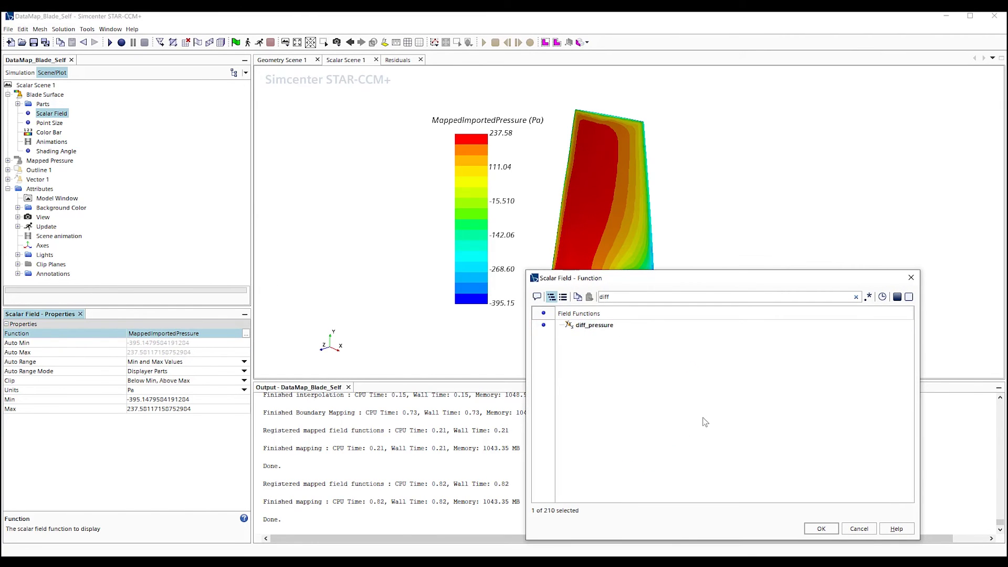
pyautogui.click(823, 528)
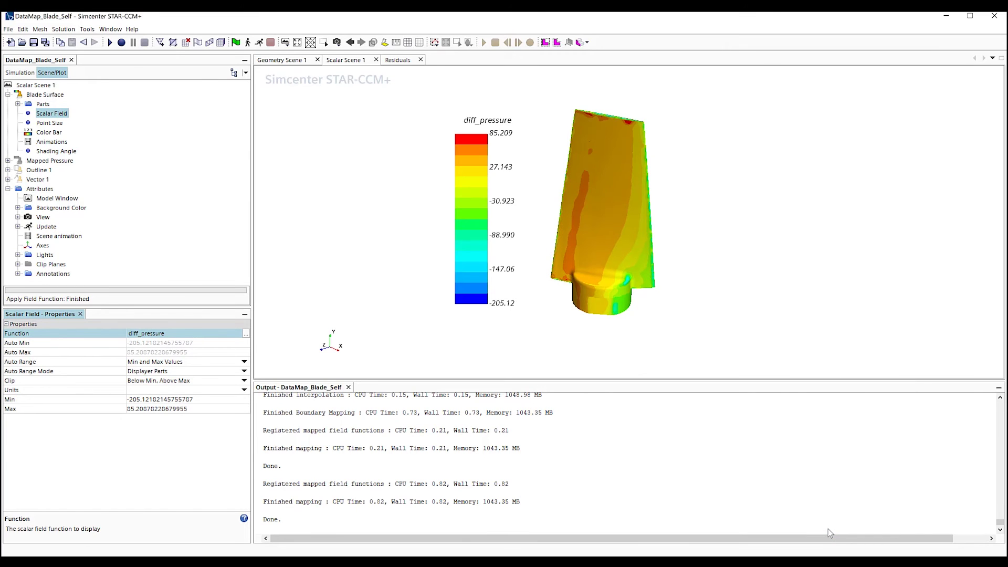